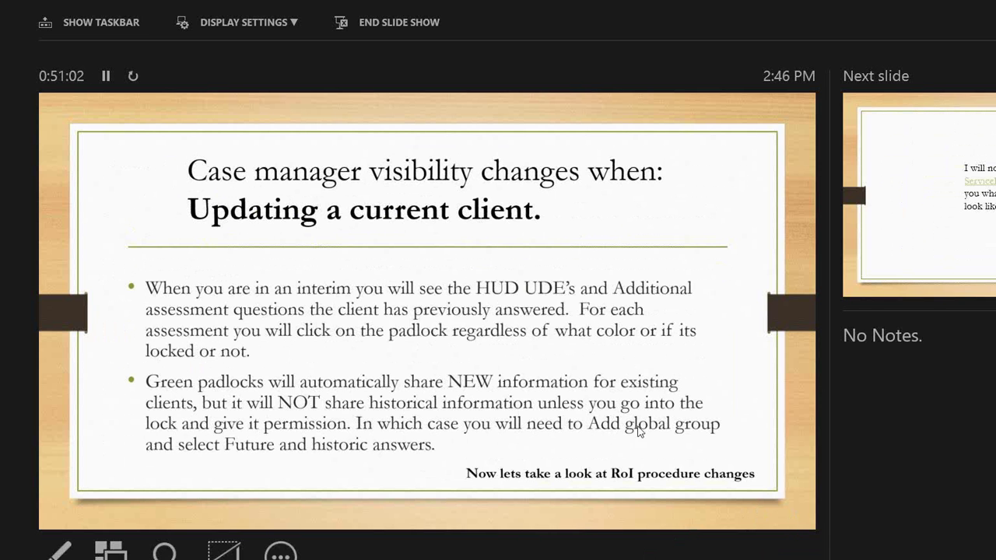
Step: Advance to the ServicePoint walkthrough slide and follow its link to the training site login page
key(Right)
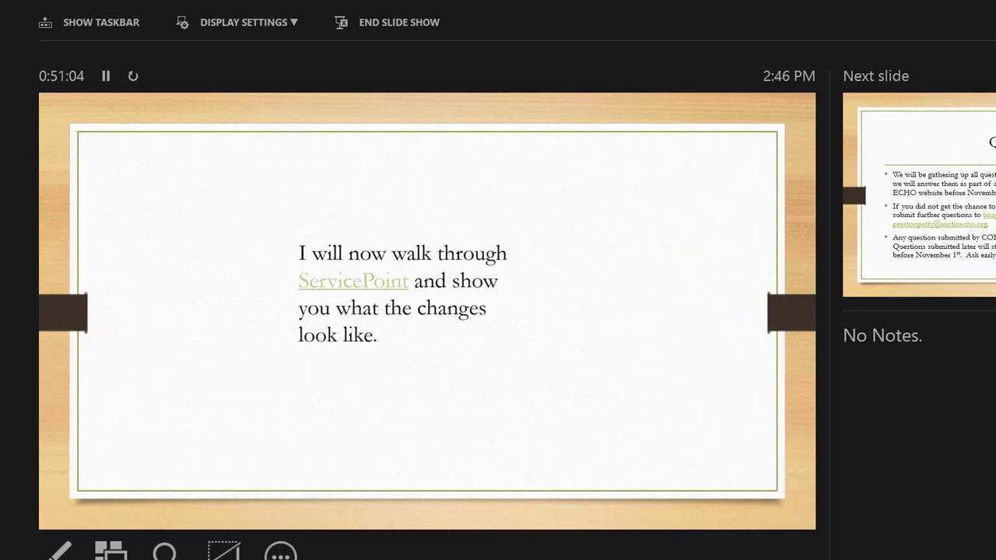
click(355, 285)
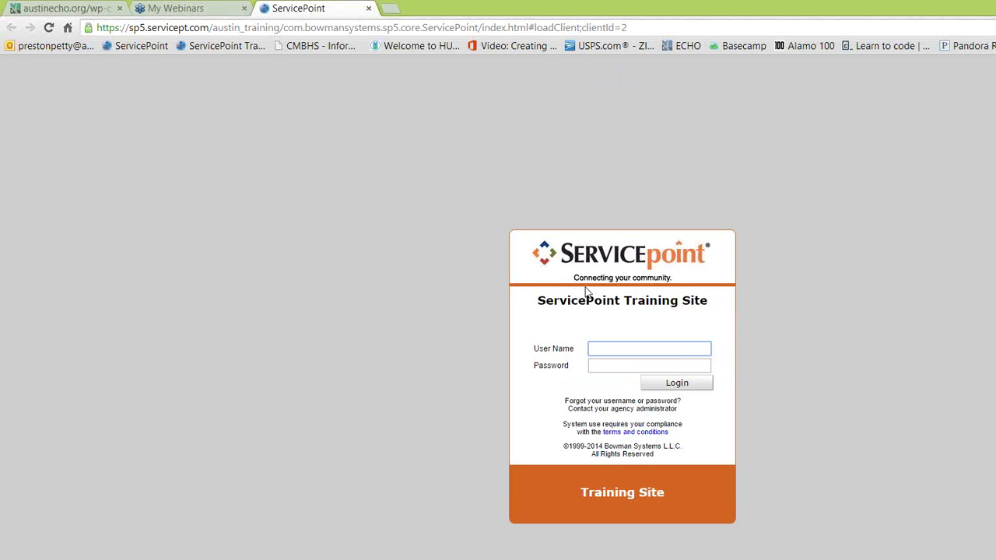
Step: Log in to the ServicePoint Training Site with the user name and password
key(Tab)
text(*)
key(BackSpace)
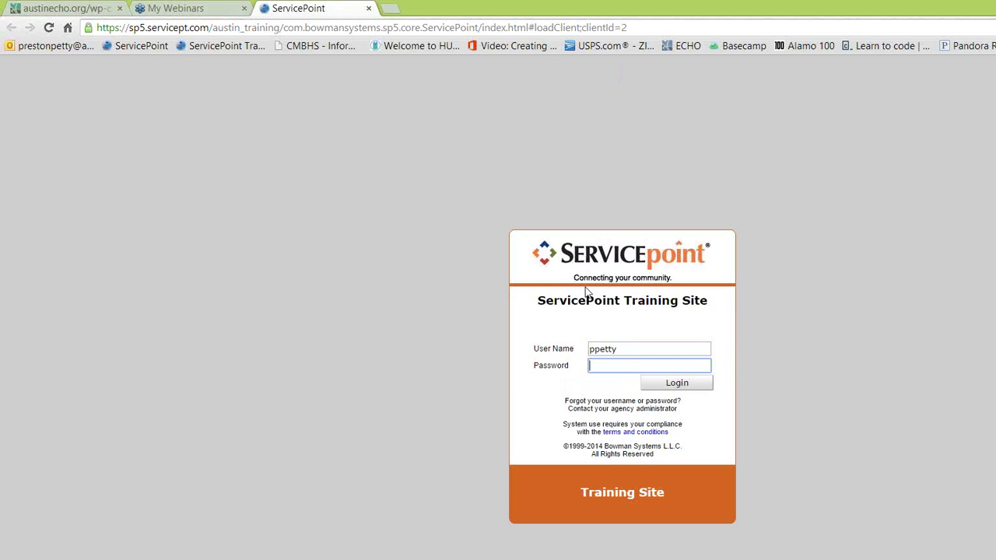
text(********)
key(Return)
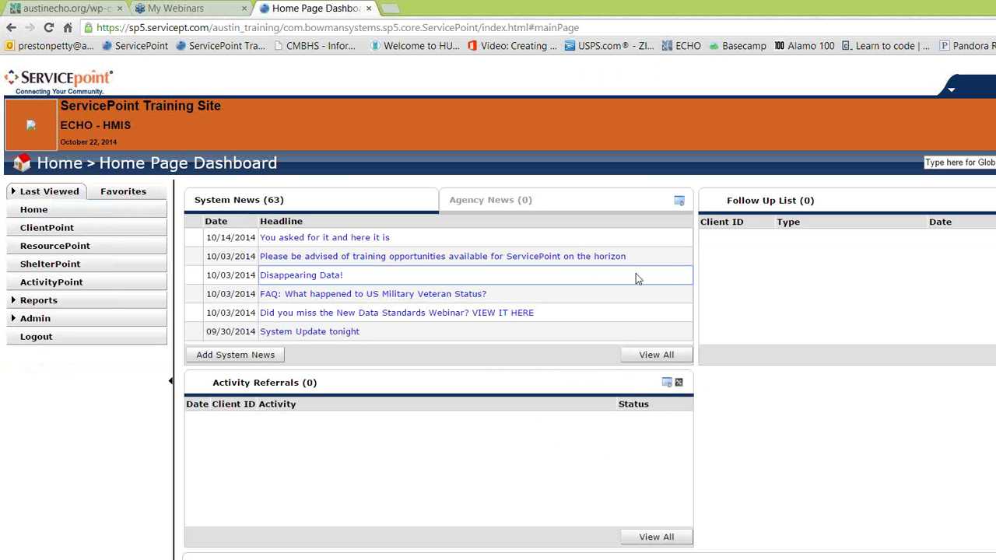
Step: Look up the client by ID in ClientPoint and view their Release of Information list
click(679, 244)
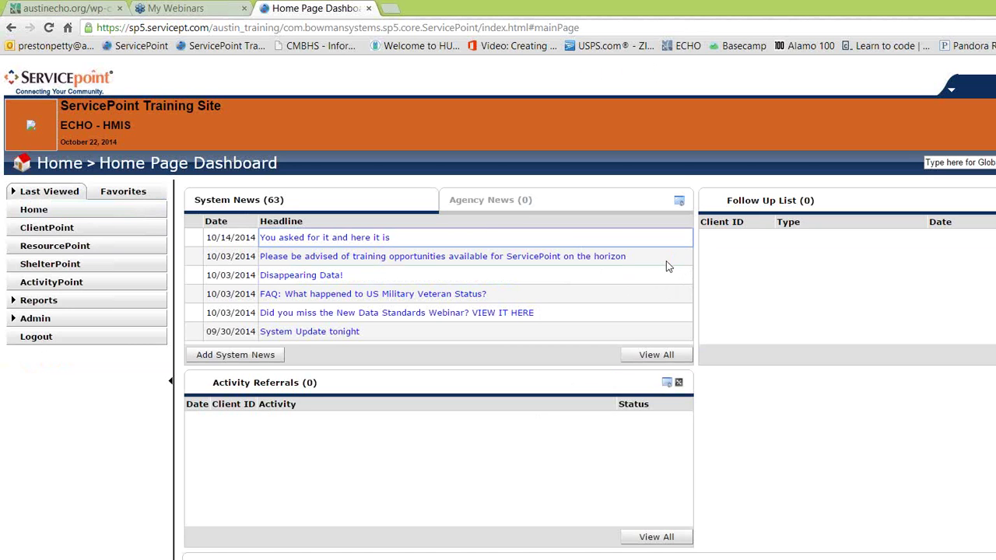
click(64, 234)
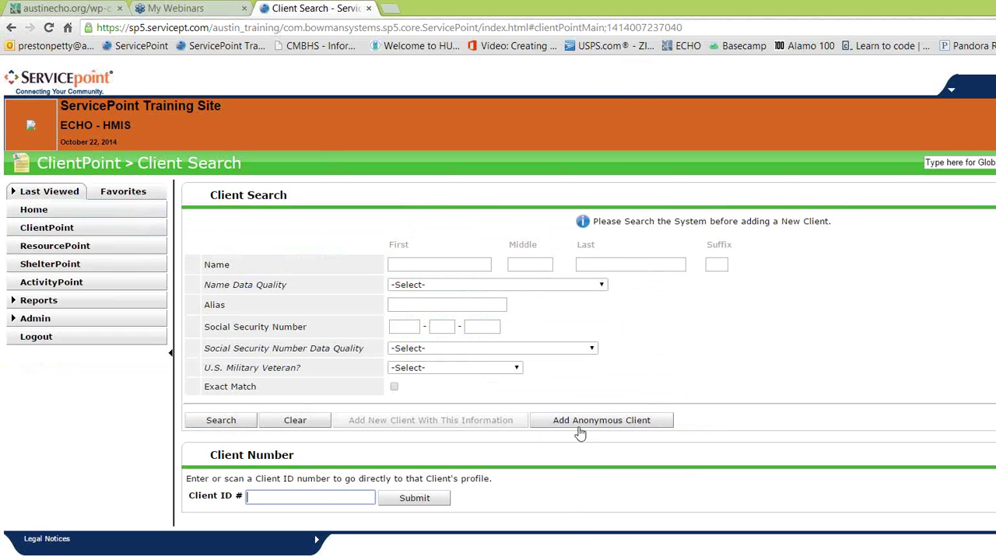
text(2)
key(Return)
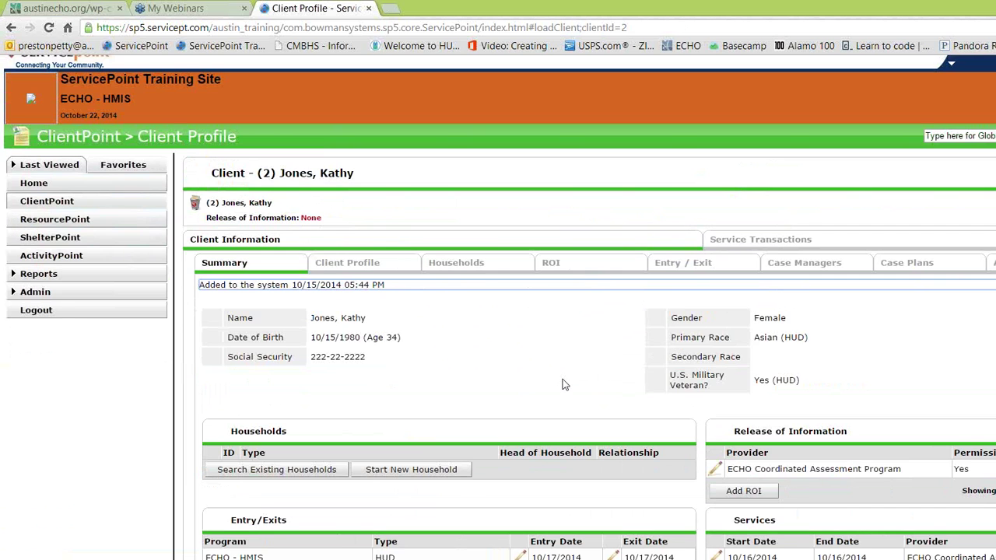
scroll(537, 287, down, 1)
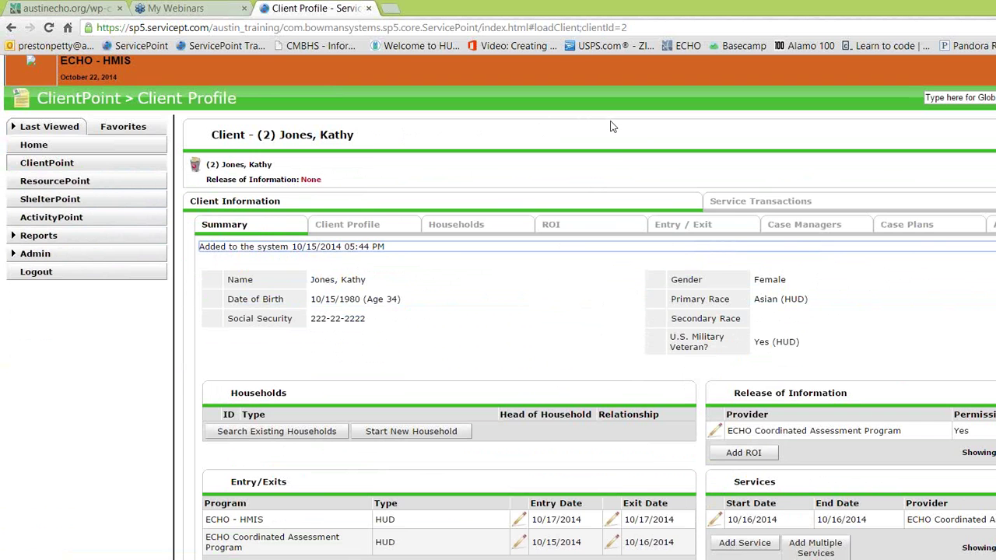
click(580, 232)
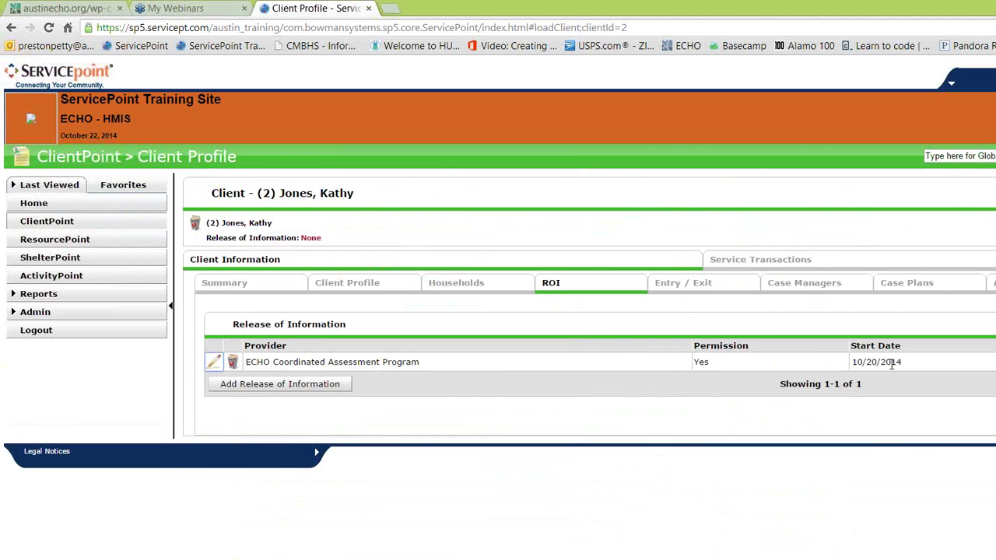
Step: Open the Client Profile, collapse the left menu, and review demographics, notes and attachments
click(365, 285)
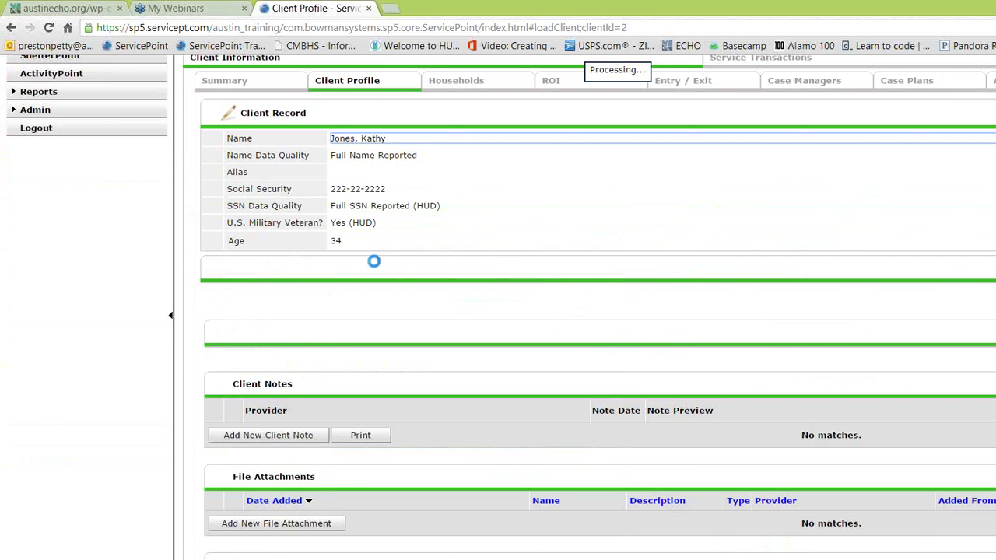
scroll(507, 156, down, 1)
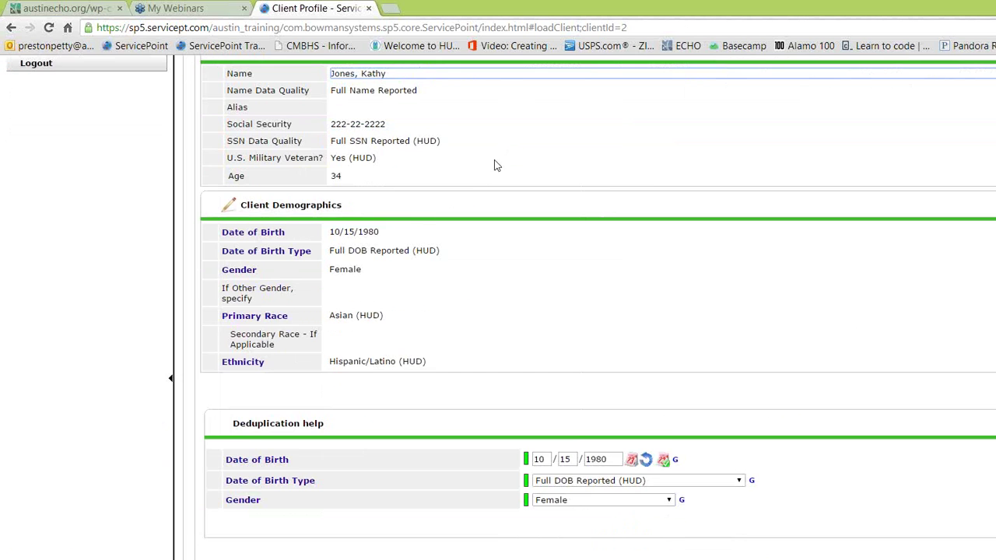
scroll(498, 233, down, 2)
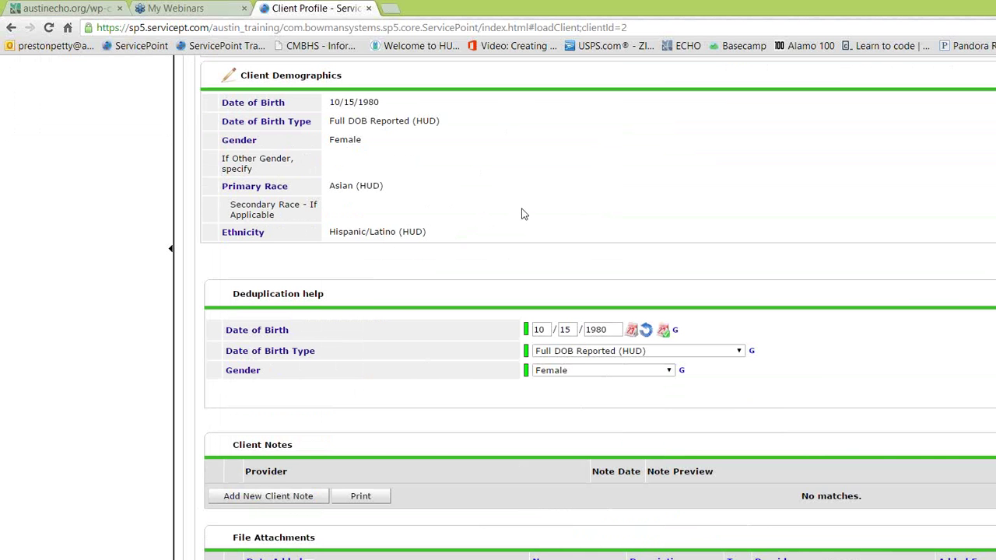
scroll(458, 289, up, 3)
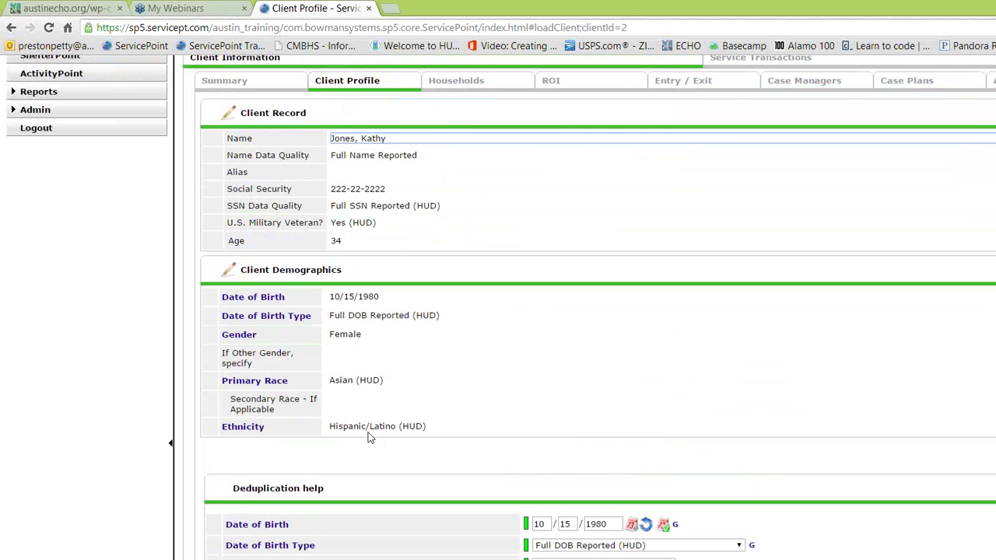
click(171, 446)
scroll(605, 330, up, 3)
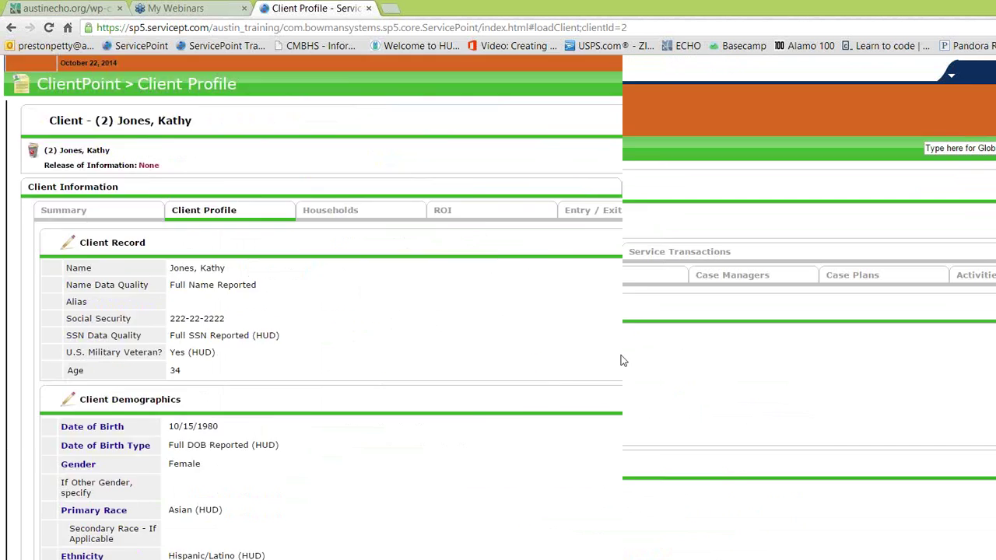
scroll(584, 313, down, 3)
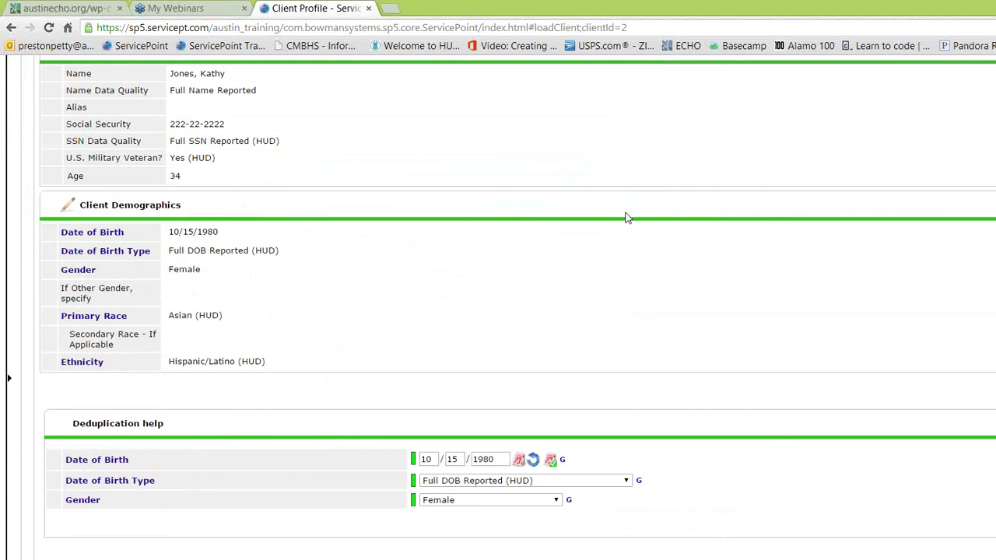
scroll(592, 216, up, 3)
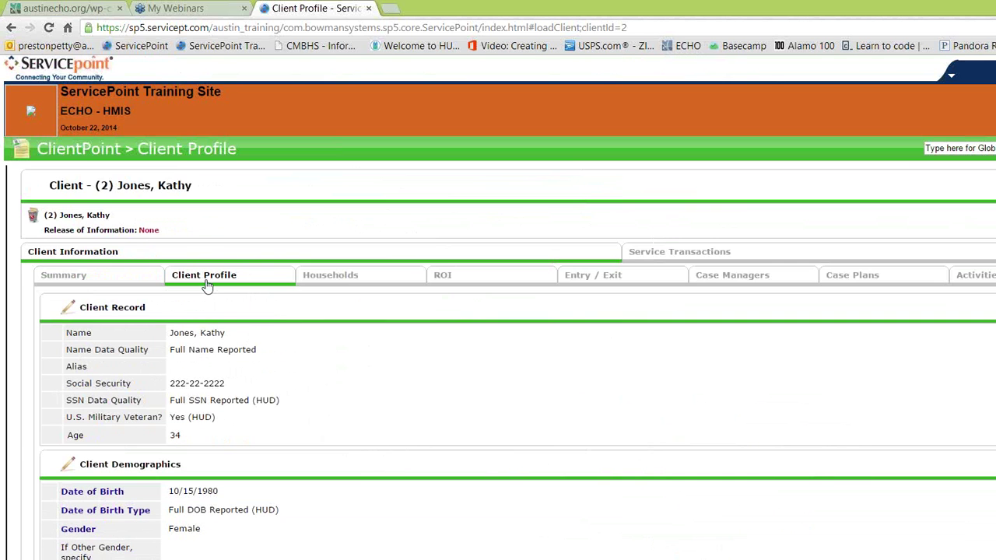
scroll(362, 226, down, 3)
scroll(361, 227, down, 4)
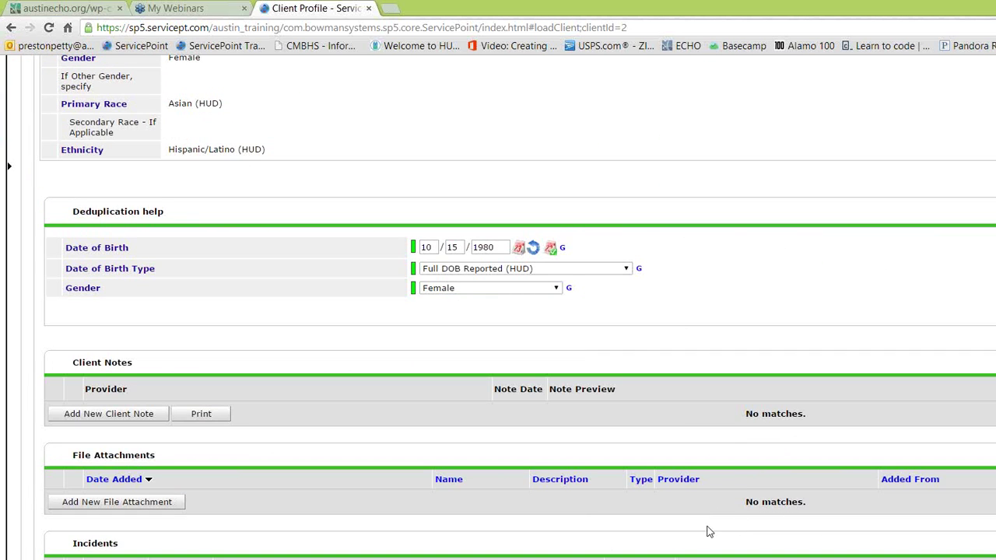
scroll(708, 531, up, 6)
scroll(712, 535, down, 6)
scroll(720, 540, up, 3)
scroll(731, 541, up, 4)
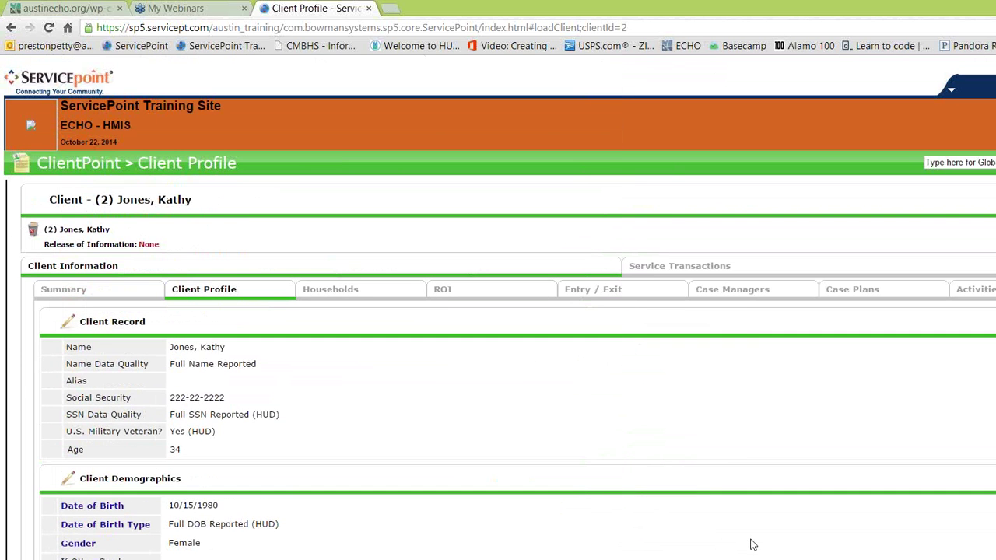
Step: Start a new release of information, granted Yes, documented by Signed Statement from Client
click(462, 304)
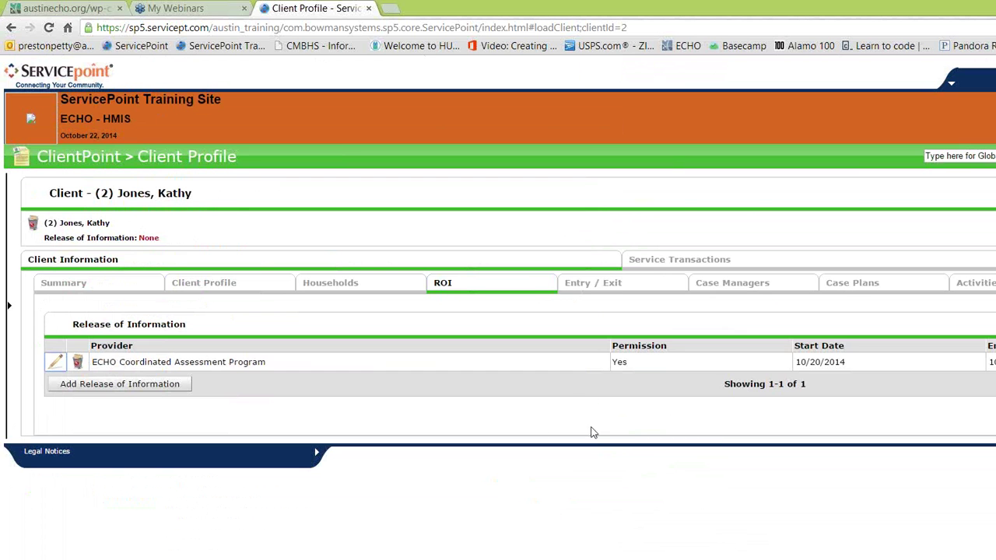
click(107, 385)
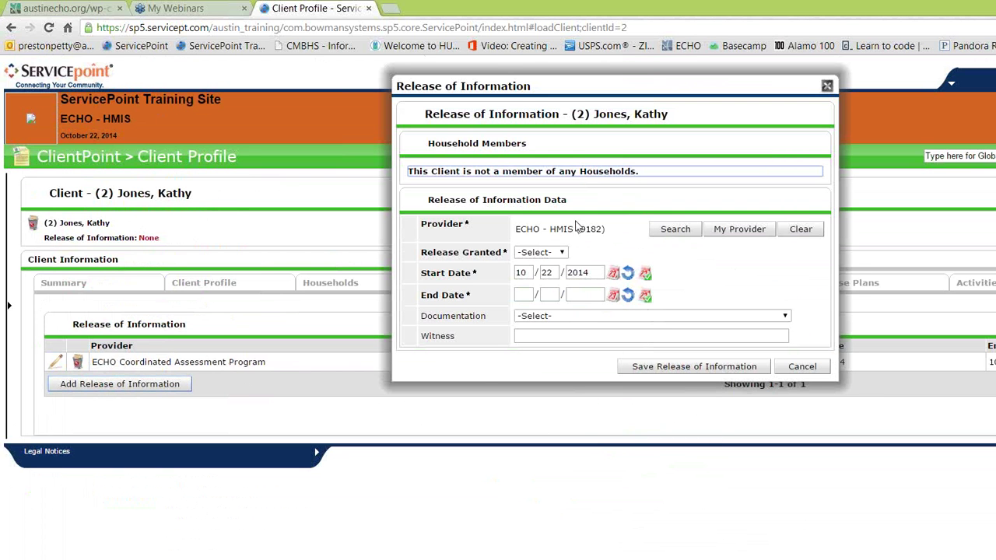
click(526, 257)
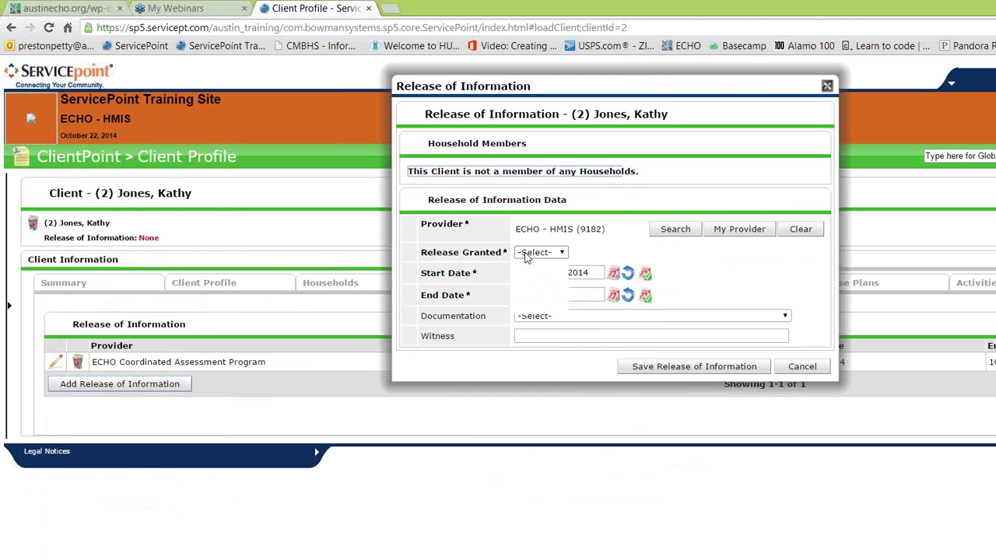
click(529, 283)
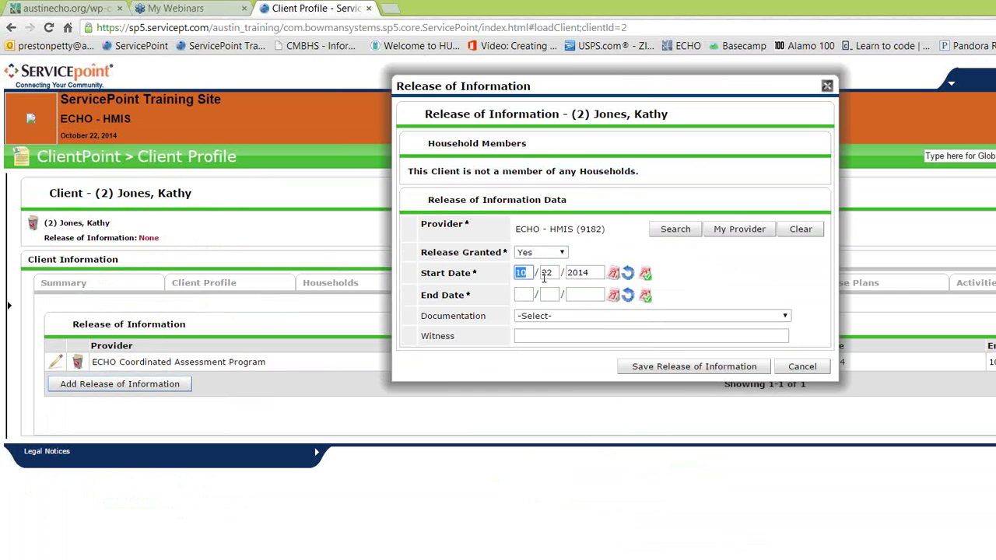
text(1101)
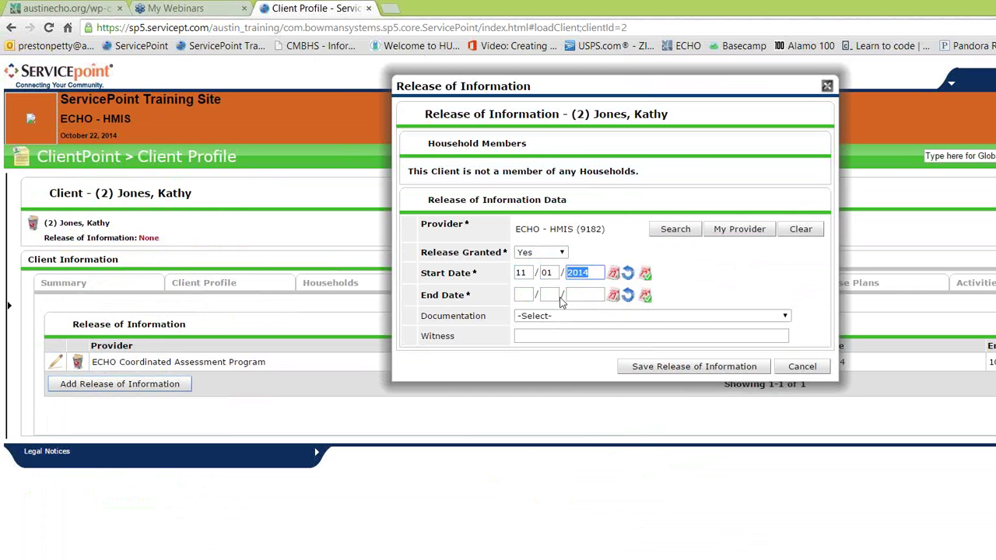
click(627, 315)
click(584, 406)
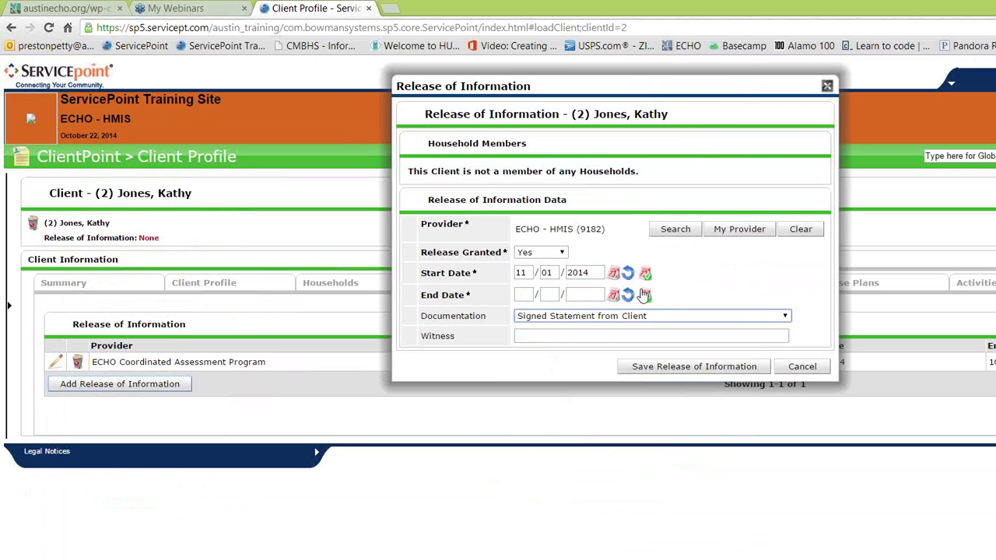
Step: Set the release dates from 10/22/2014 to 10/22/2021 and save the release
click(644, 294)
click(708, 128)
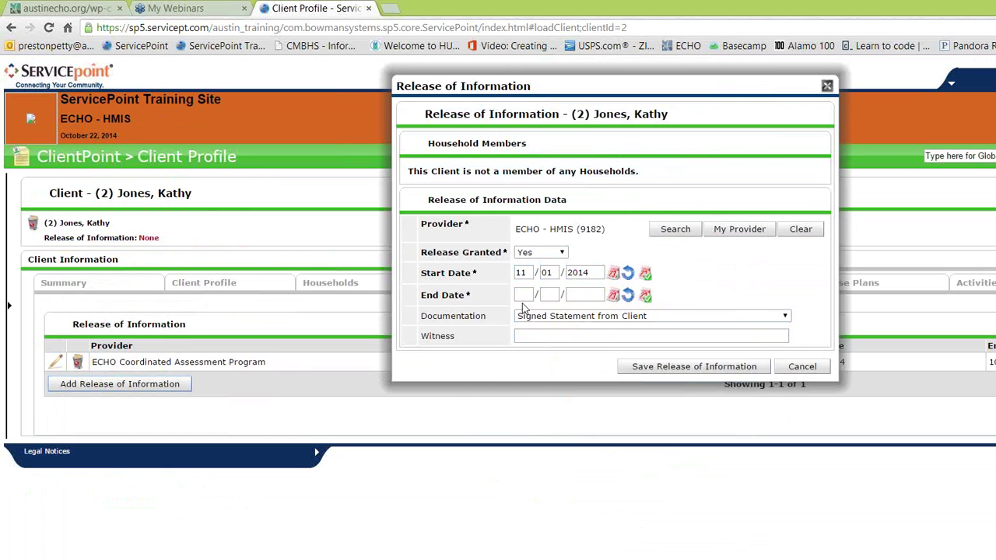
click(522, 294)
text(11 / 01 / 2021)
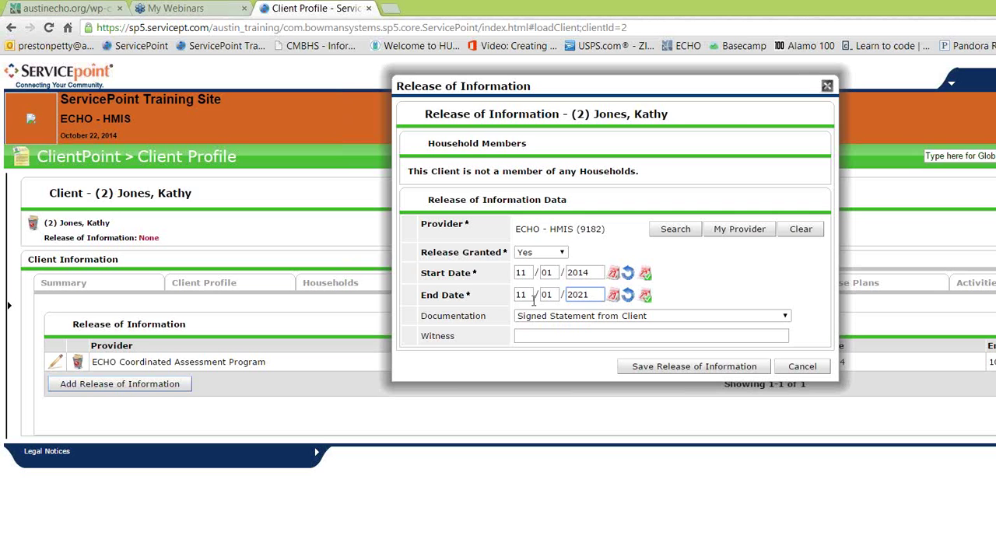
click(645, 273)
click(645, 295)
double_click(590, 290)
text(2021)
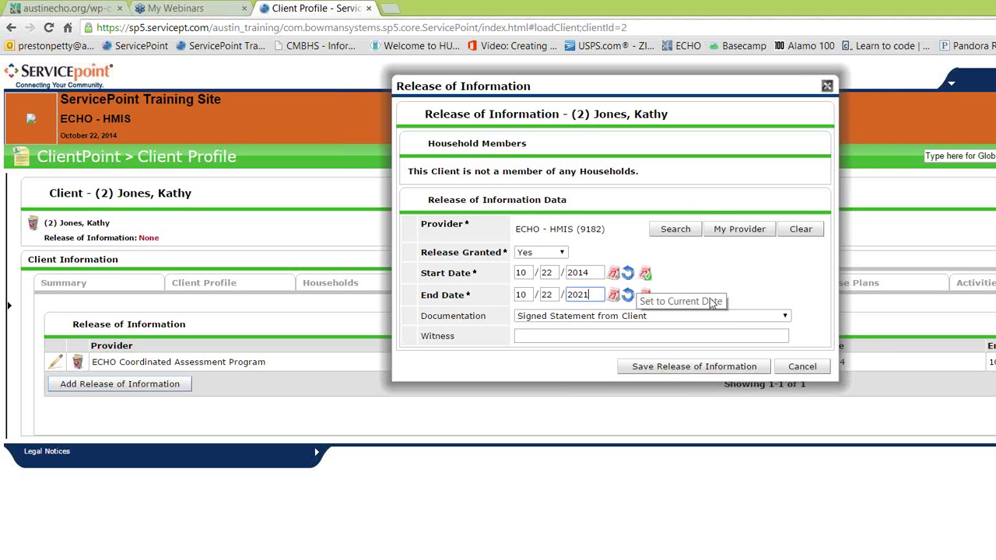
click(697, 366)
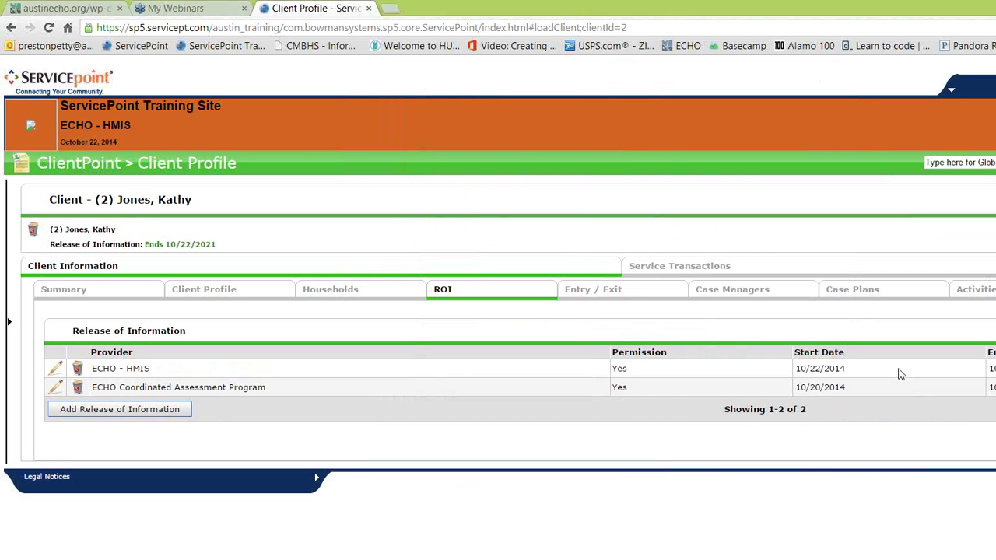
Step: Shrink and reposition the browser window over the presentation slide
key(super+Down)
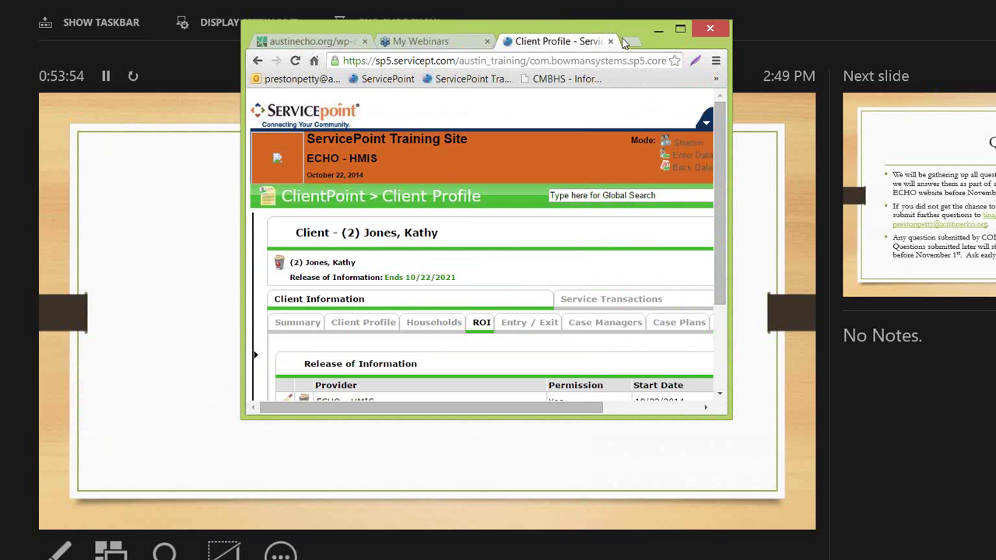
drag(645, 24, 517, 63)
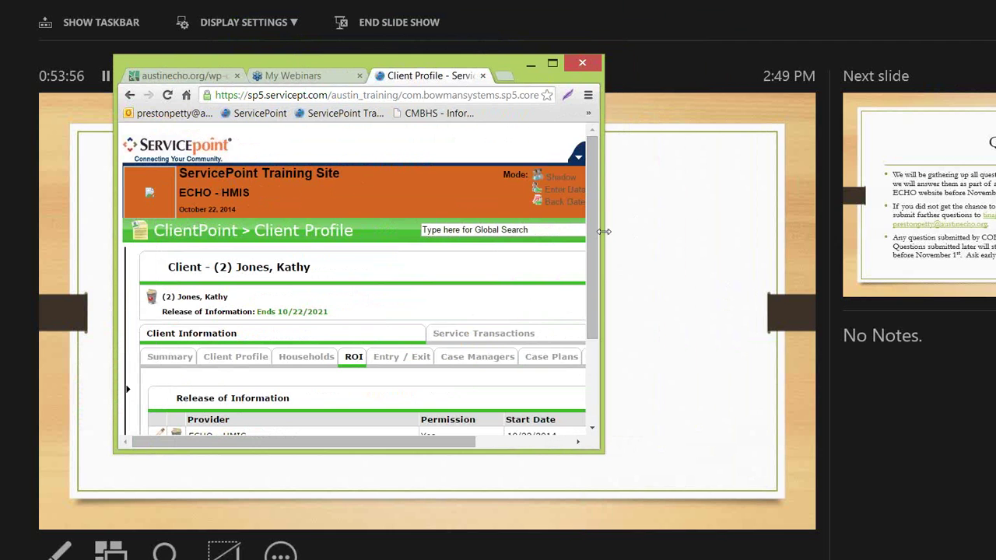
drag(604, 231, 901, 231)
scroll(585, 127, down, 2)
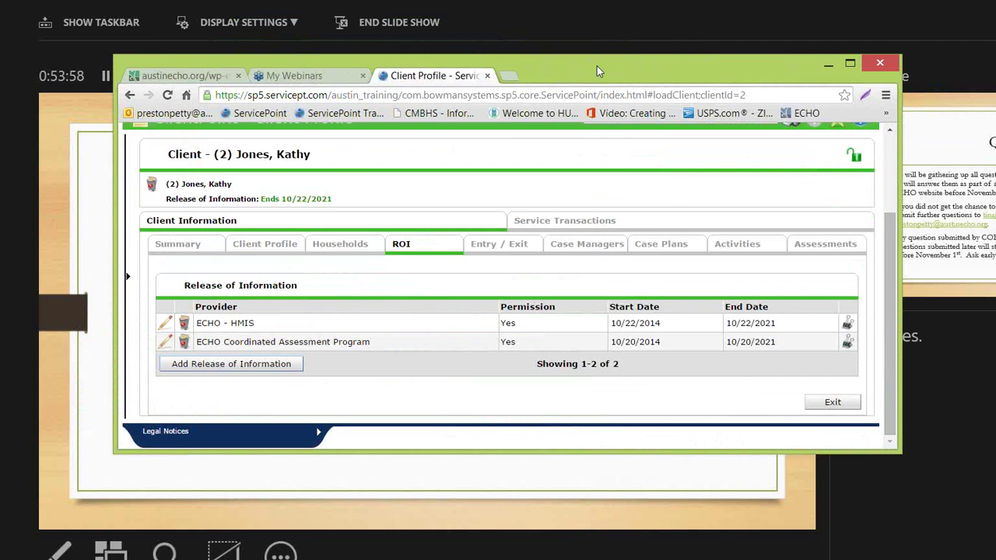
drag(596, 66, 512, 98)
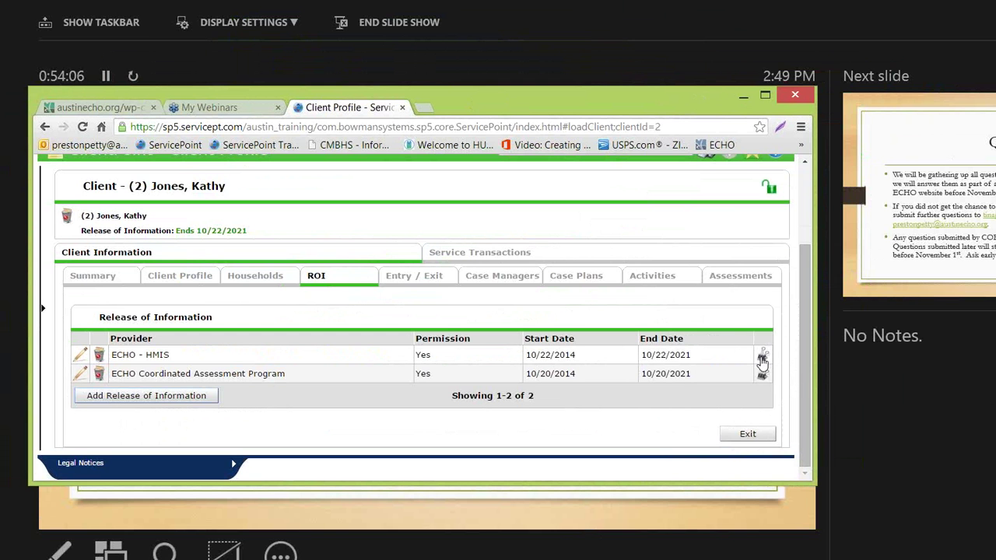
Step: Upload the client's scanned ROI document as a file attachment on the ECHO - HMIS release
click(762, 359)
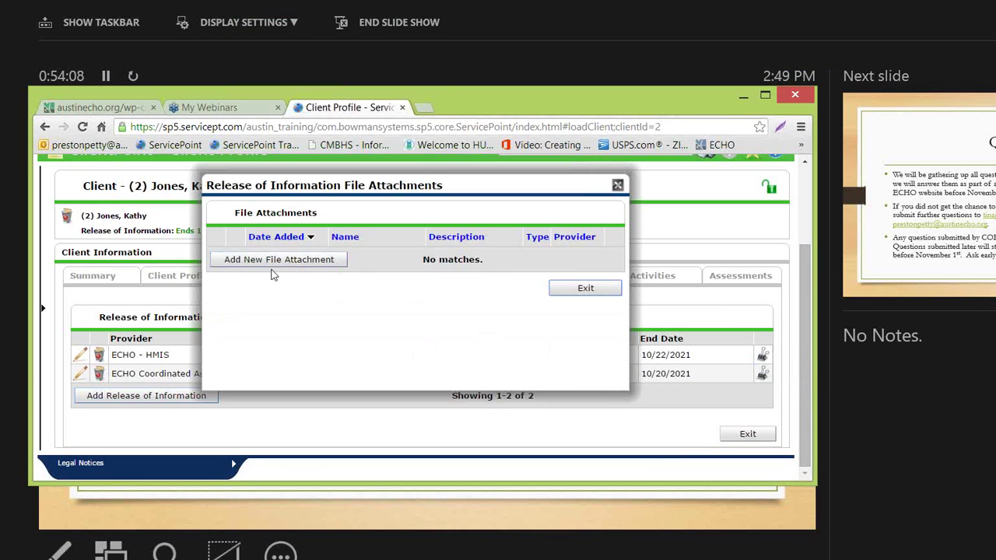
click(272, 259)
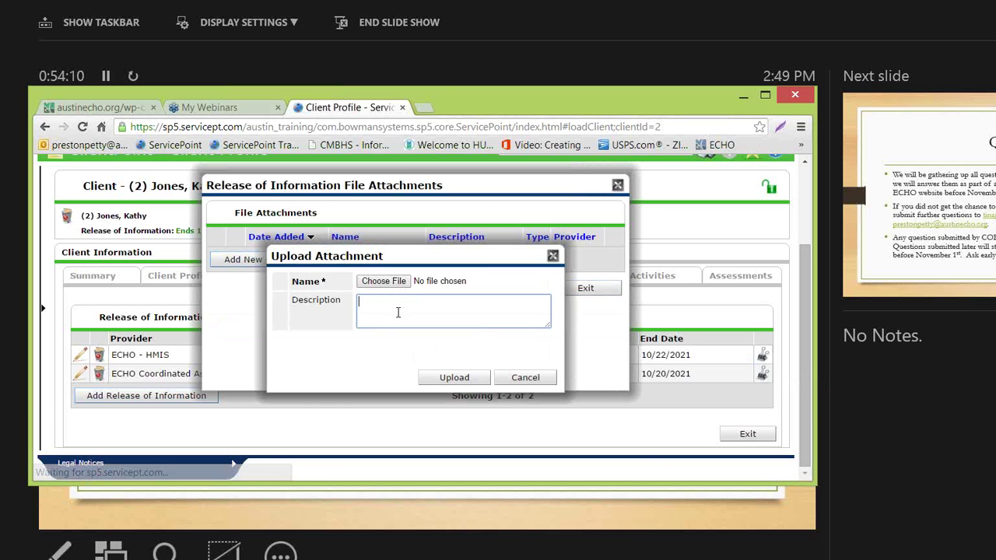
click(432, 290)
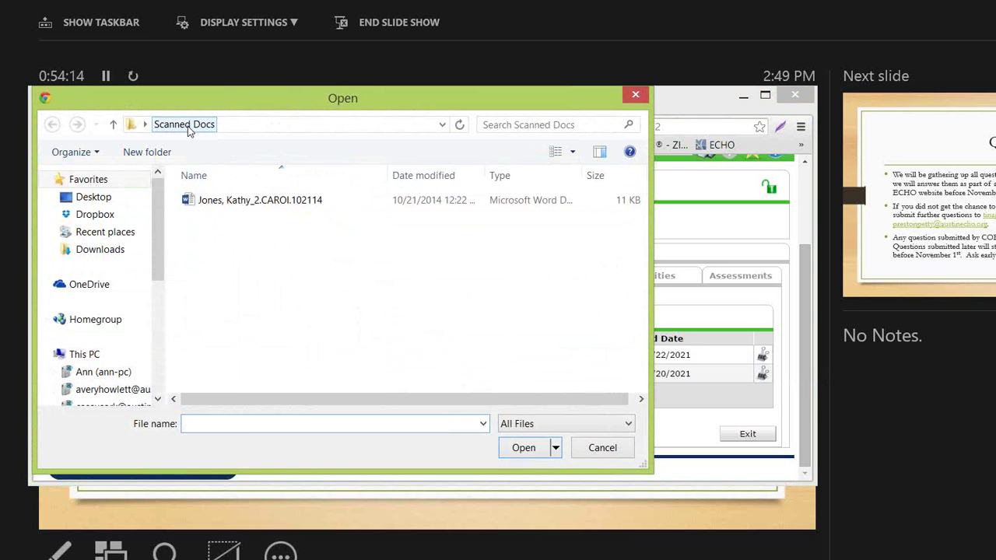
click(260, 200)
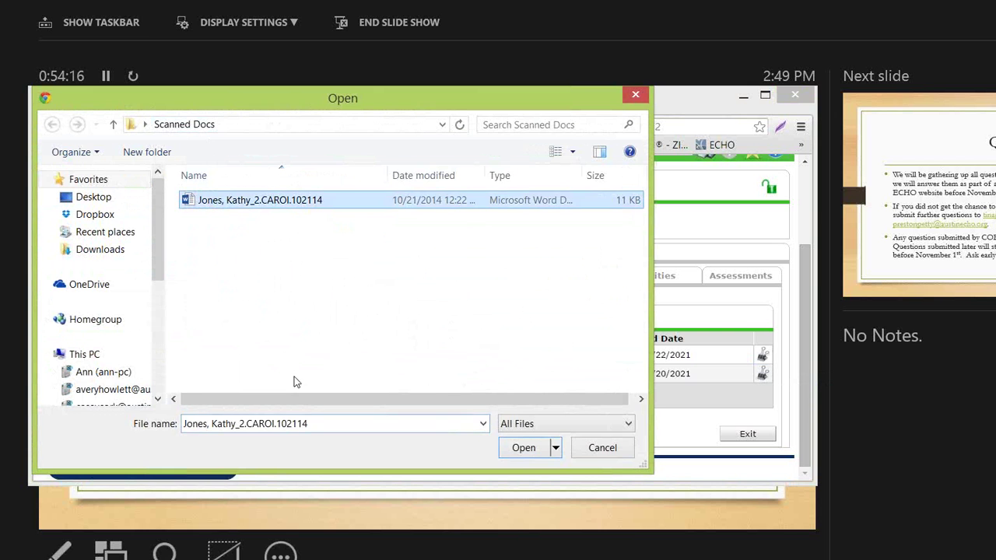
click(527, 451)
click(454, 379)
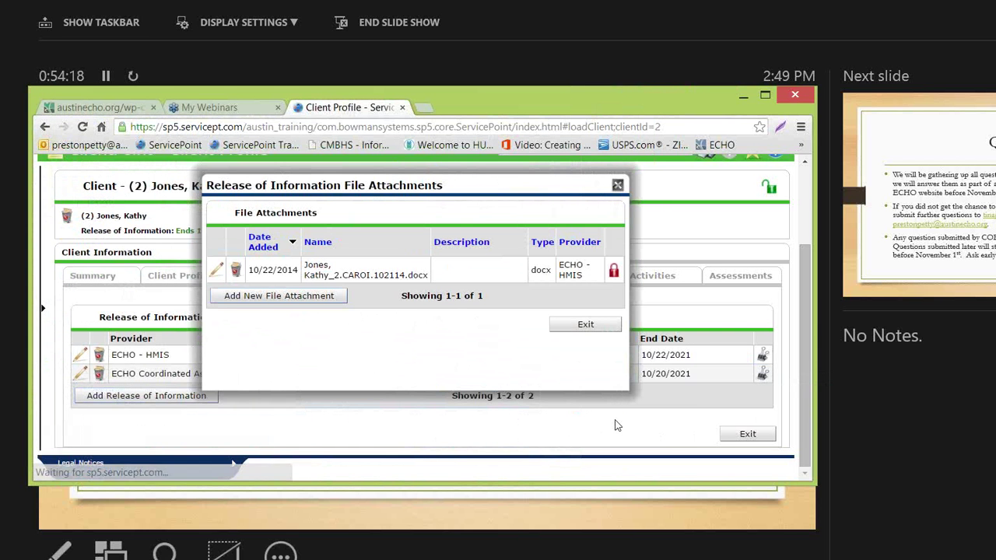
click(585, 324)
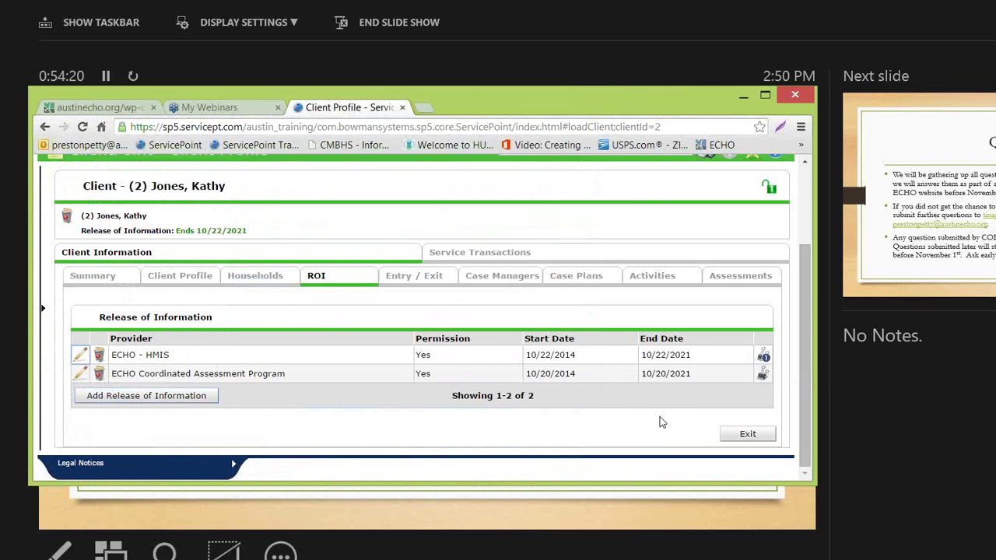
click(764, 95)
Step: Open the Client Profile and check that the scanned ROI appears under File Attachments
click(221, 288)
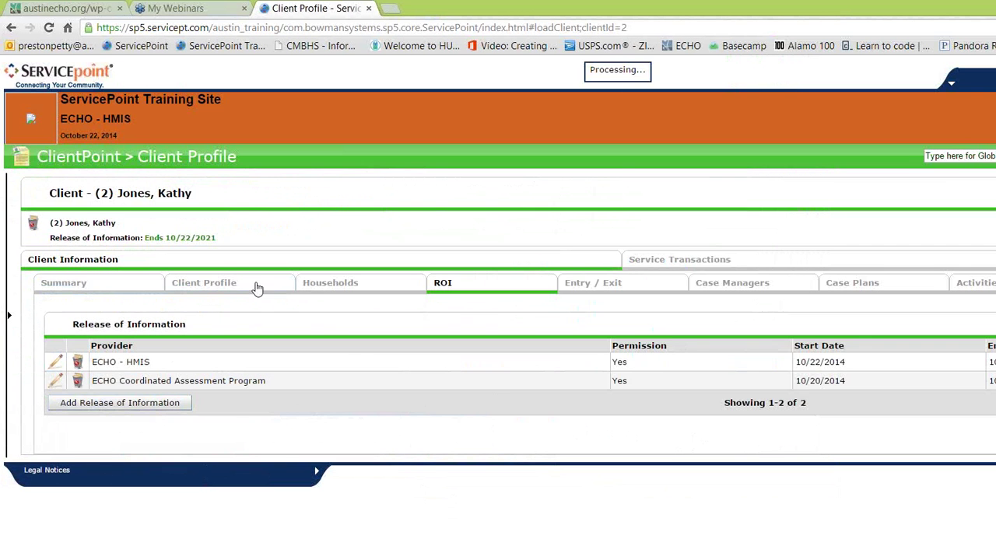
scroll(407, 245, down, 3)
scroll(576, 242, down, 4)
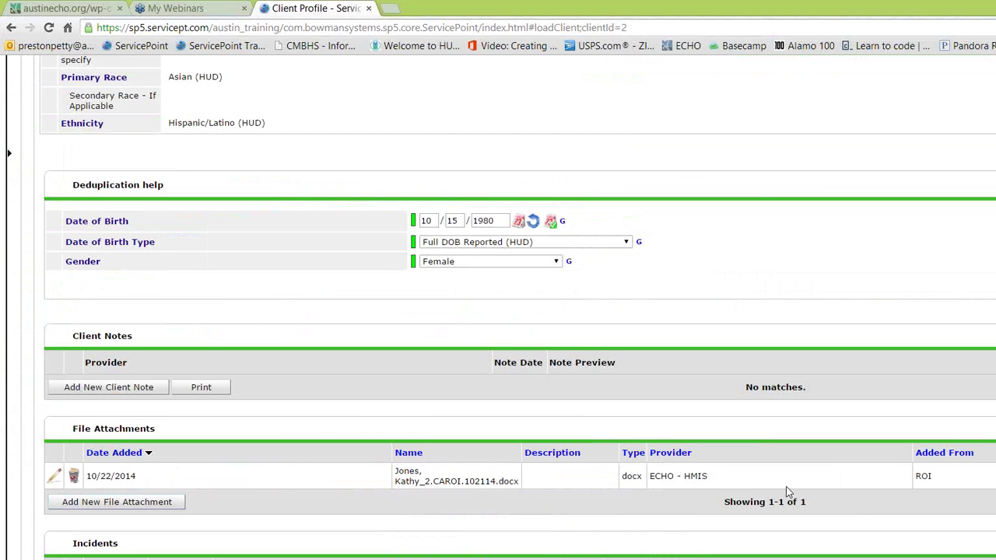
scroll(711, 490, up, 1)
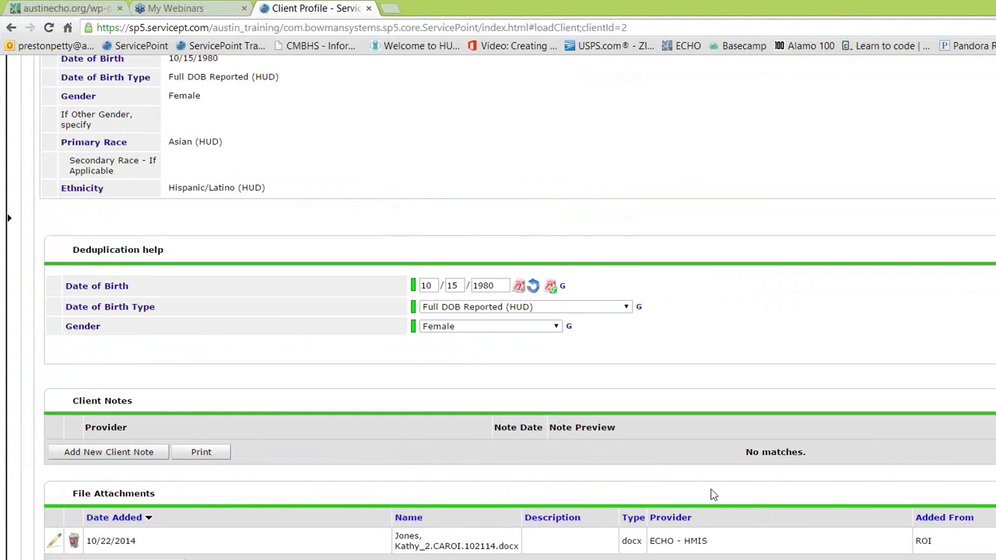
scroll(734, 483, down, 1)
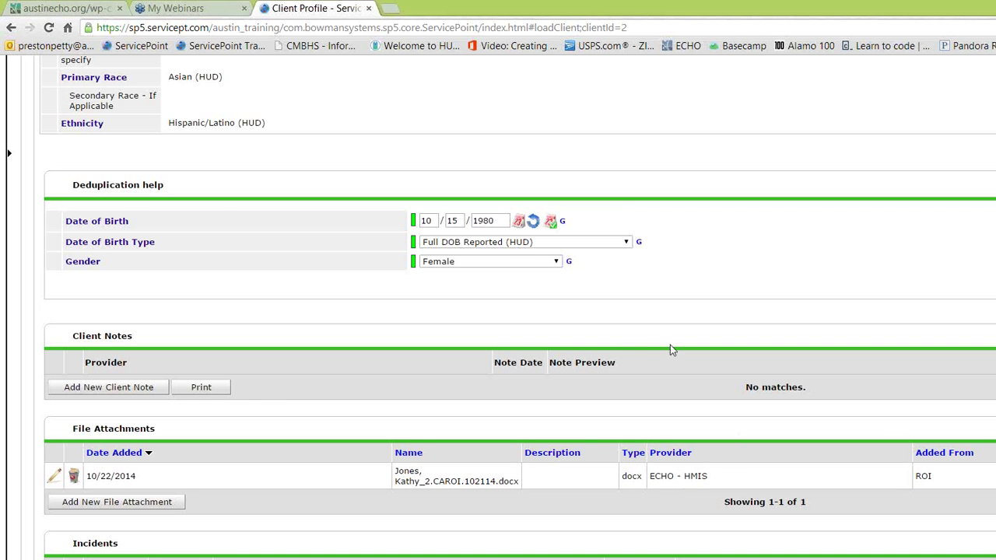
scroll(716, 419, up, 8)
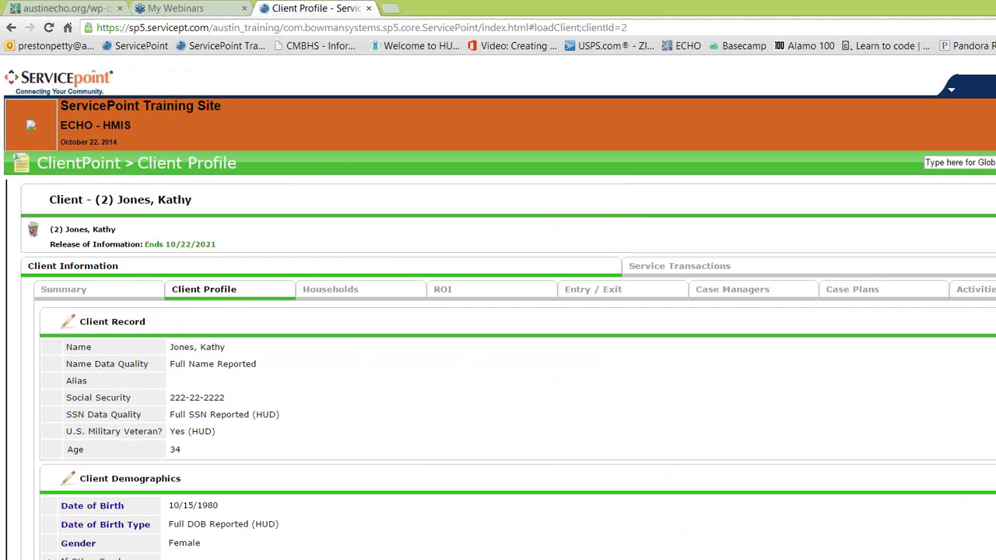
scroll(546, 220, down, 3)
Step: Add a new Entry / Exit for the client with provider ECHO - HMIS (9182)
click(622, 160)
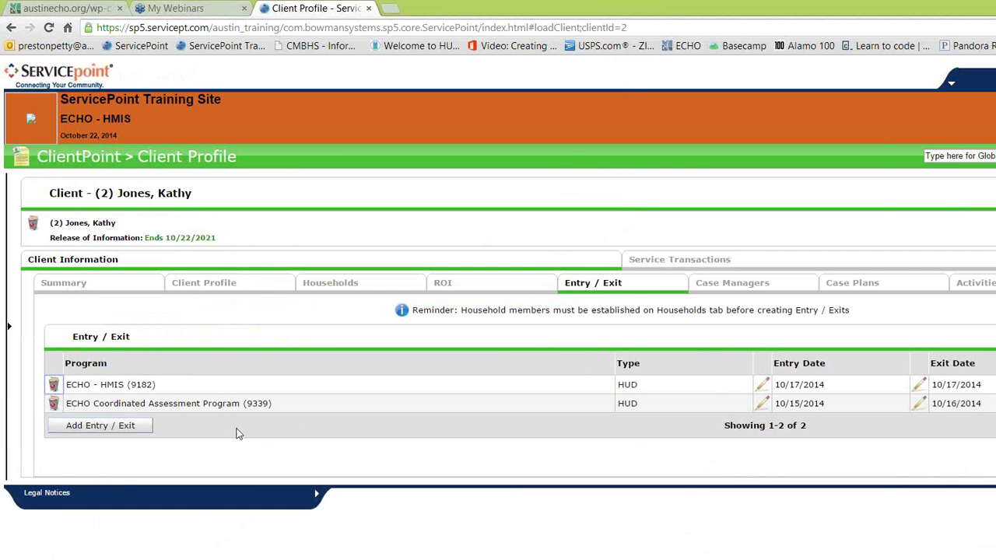
click(84, 429)
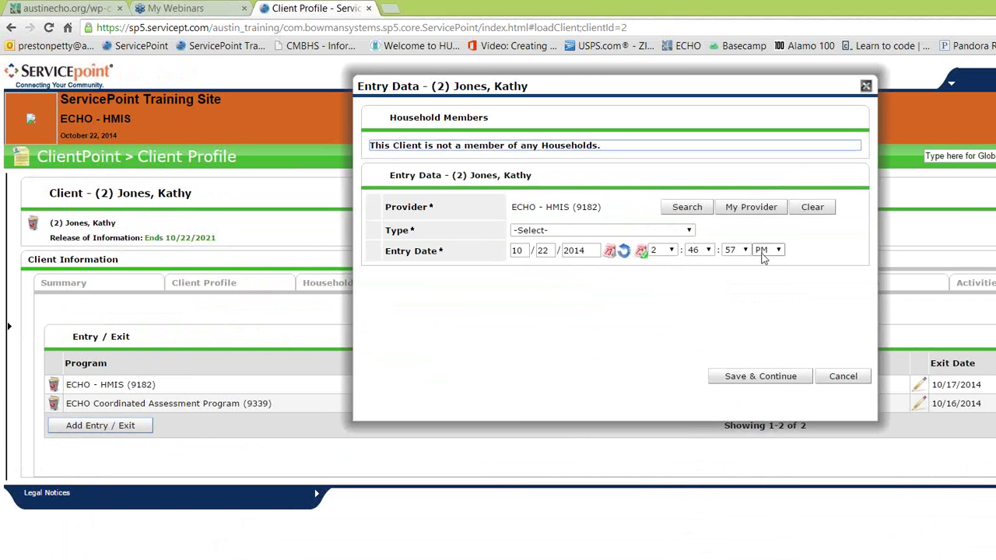
Step: Set the entry type to HUD, save and continue, and review the Universal Data Elements form
click(567, 231)
click(567, 302)
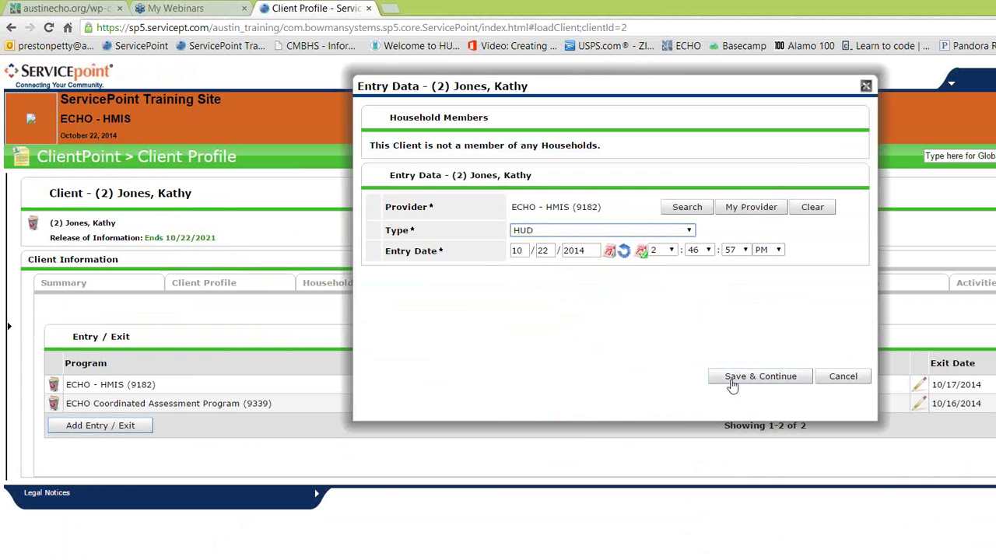
click(760, 377)
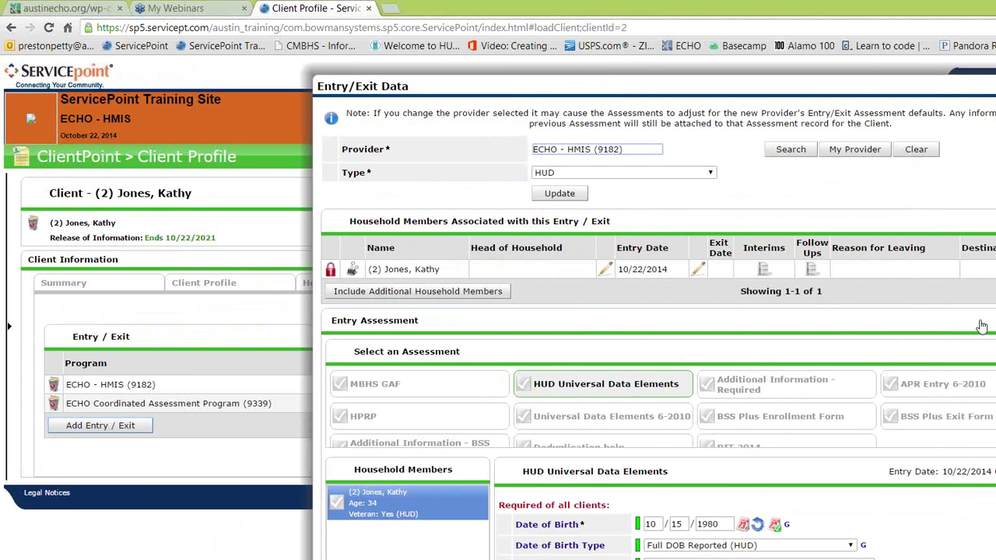
scroll(653, 311, down, 3)
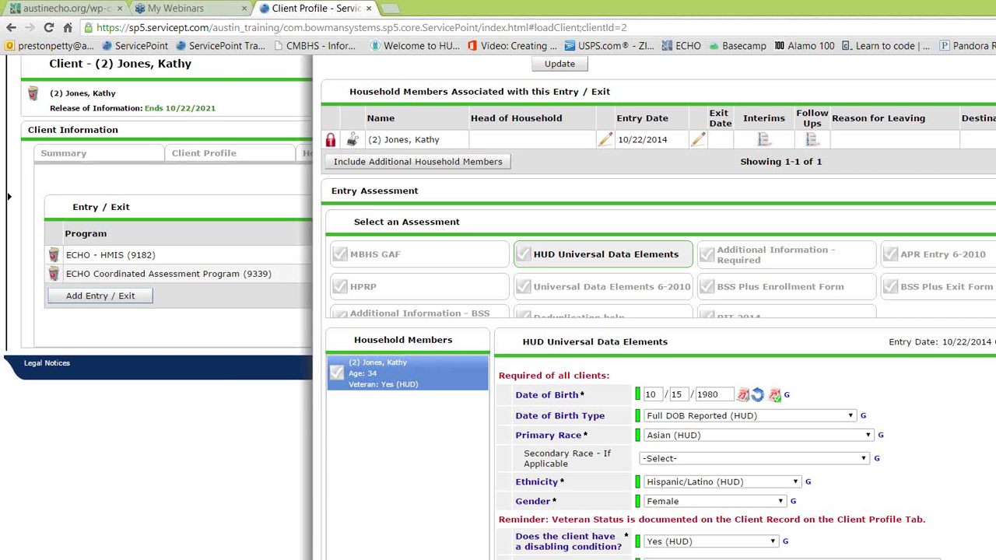
scroll(498, 311, up, 1)
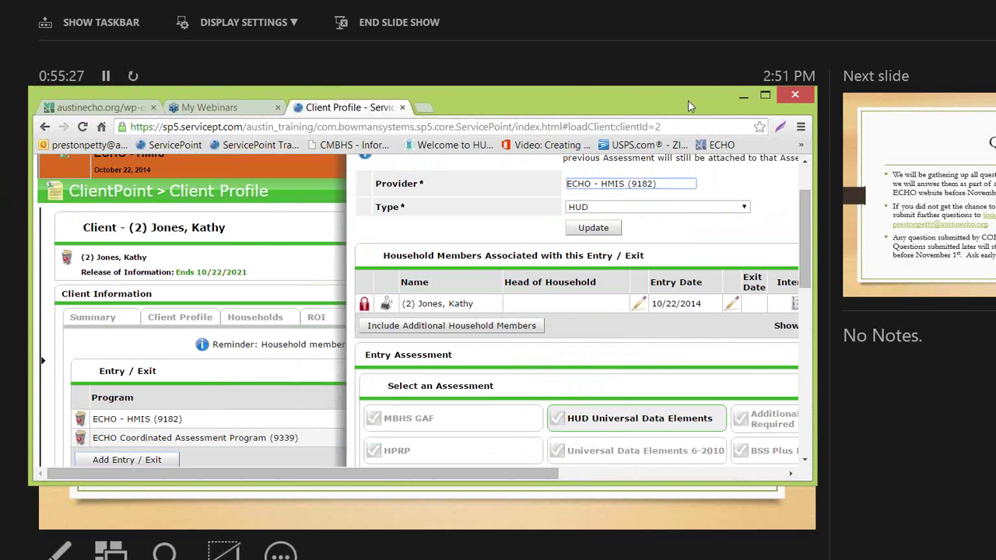
drag(687, 100, 638, 109)
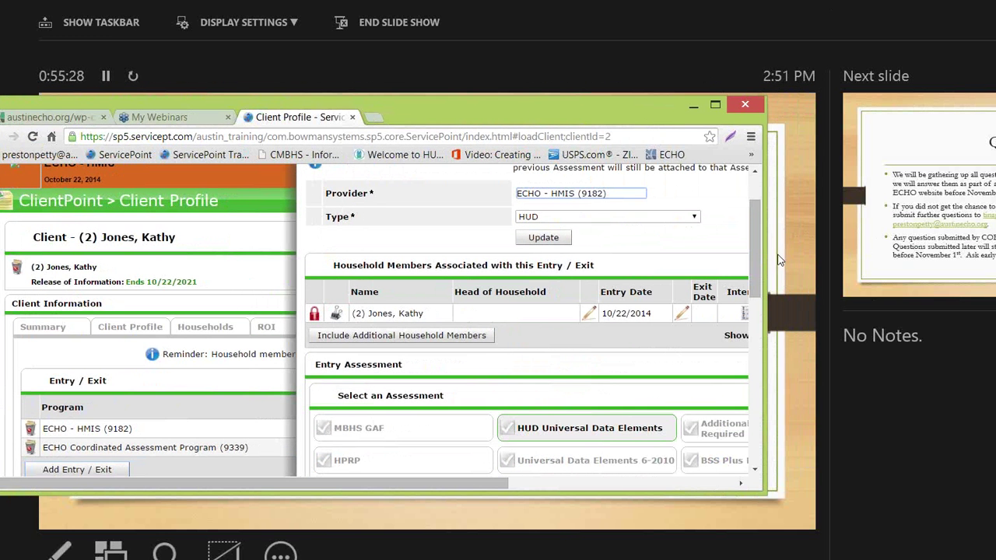
Step: Reposition the browser and open the HUD assessment's visibility settings from its red lock icon
drag(768, 260, 995, 261)
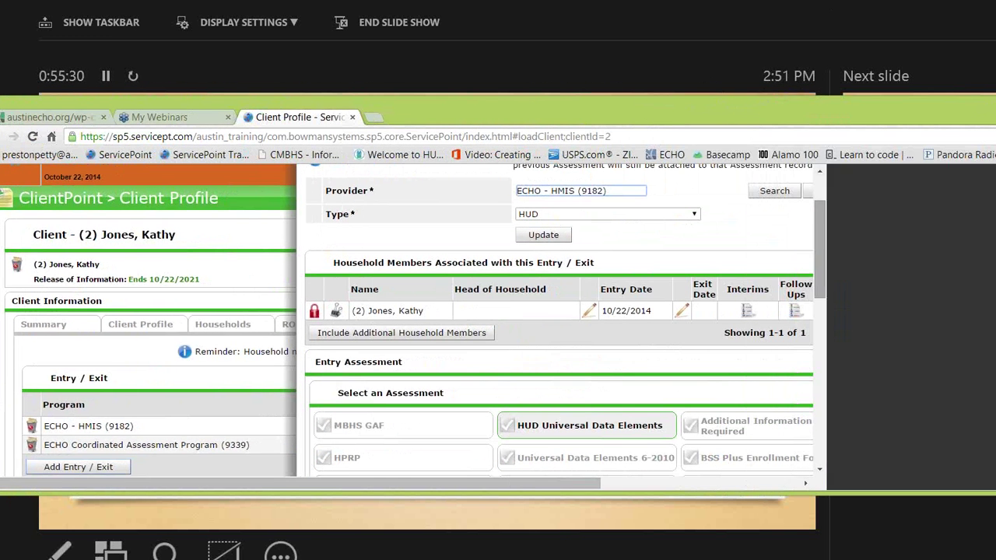
drag(871, 110, 670, 119)
scroll(705, 308, down, 3)
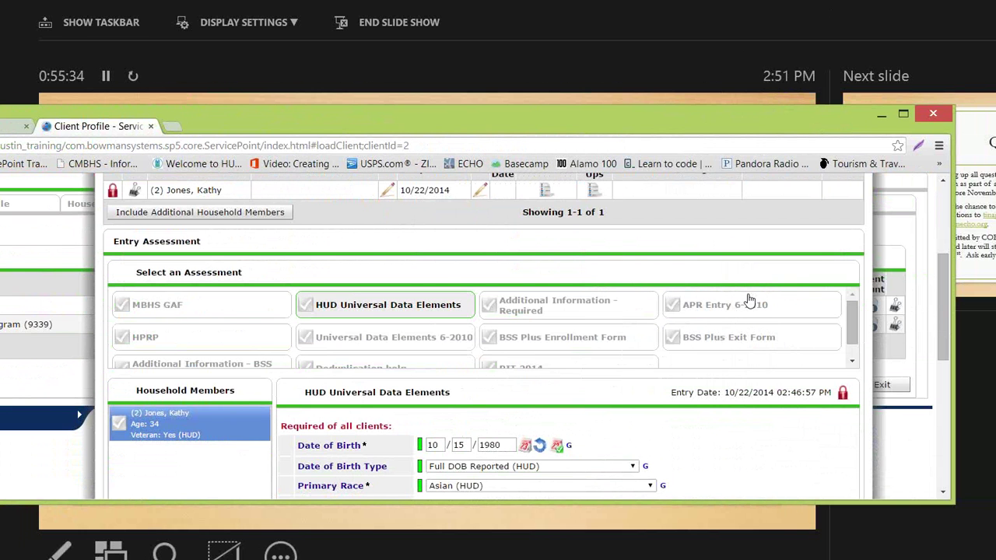
drag(775, 117, 522, 142)
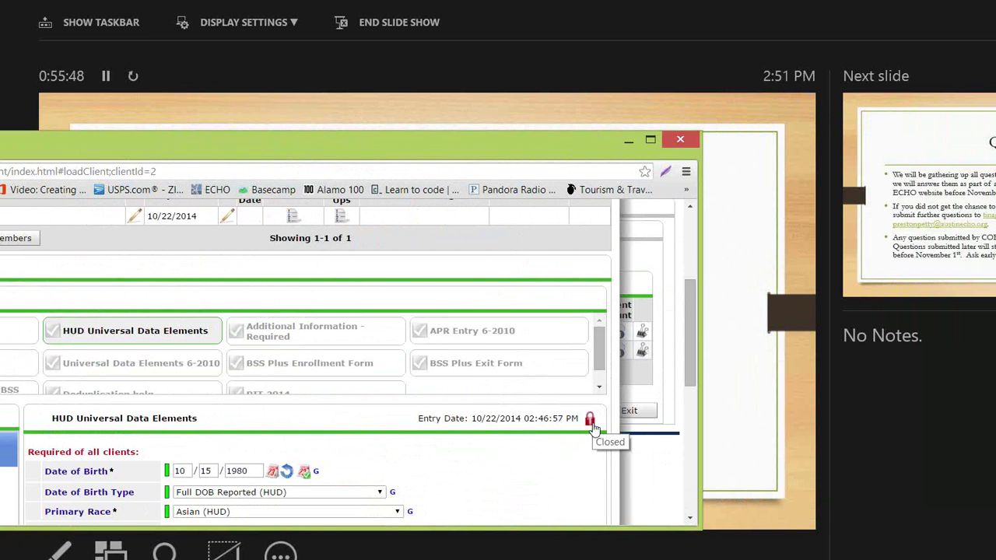
click(590, 421)
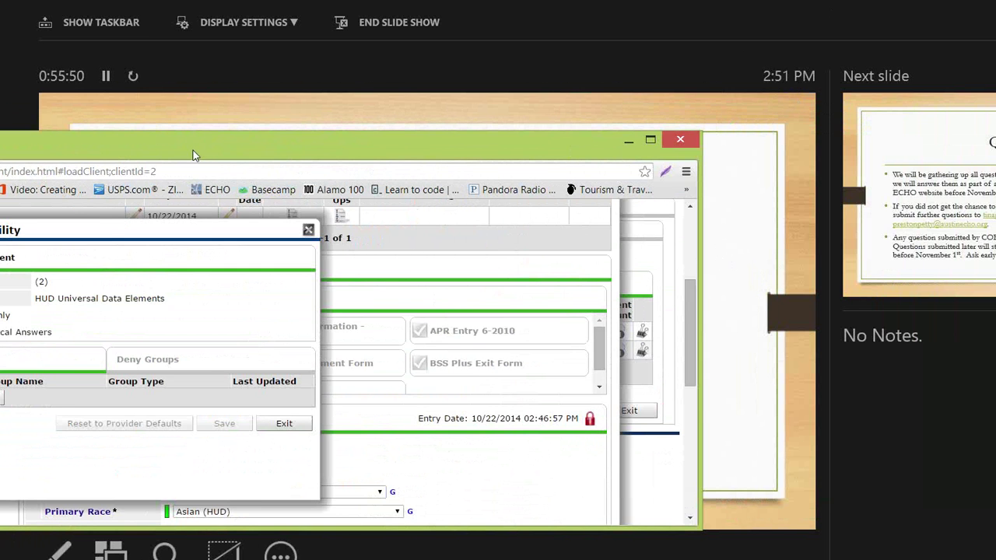
Step: Share future and historical answers with the Global visibility group and save the visibility settings
drag(194, 156, 430, 144)
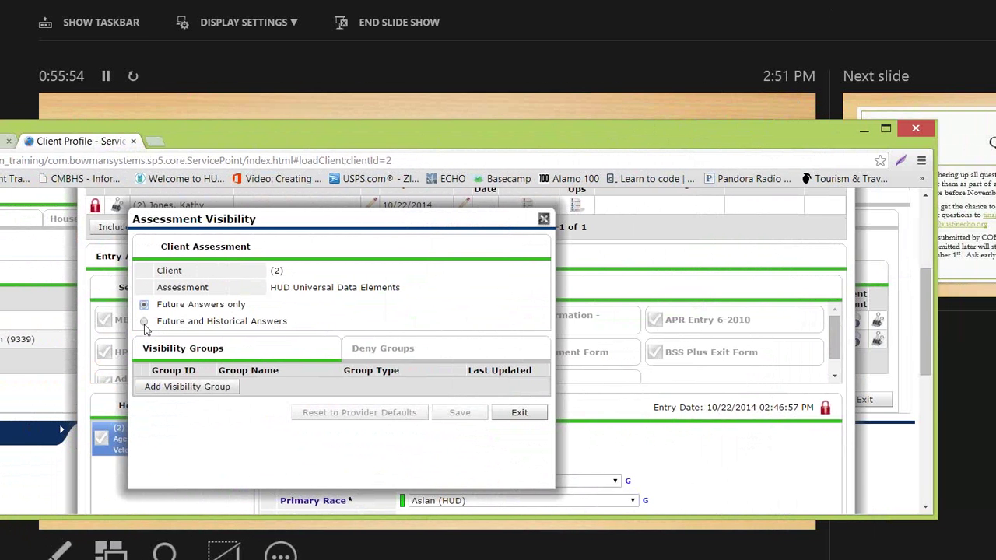
click(144, 322)
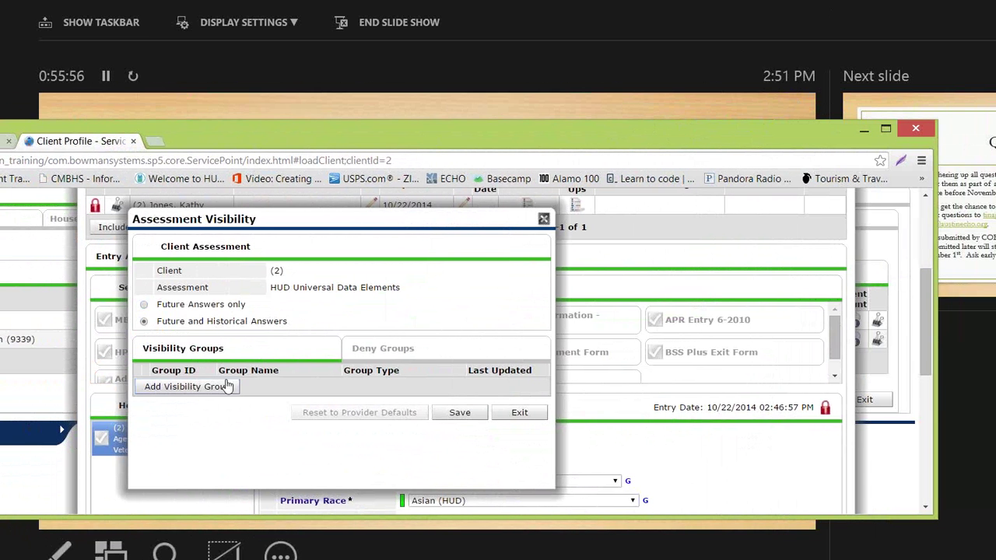
click(187, 387)
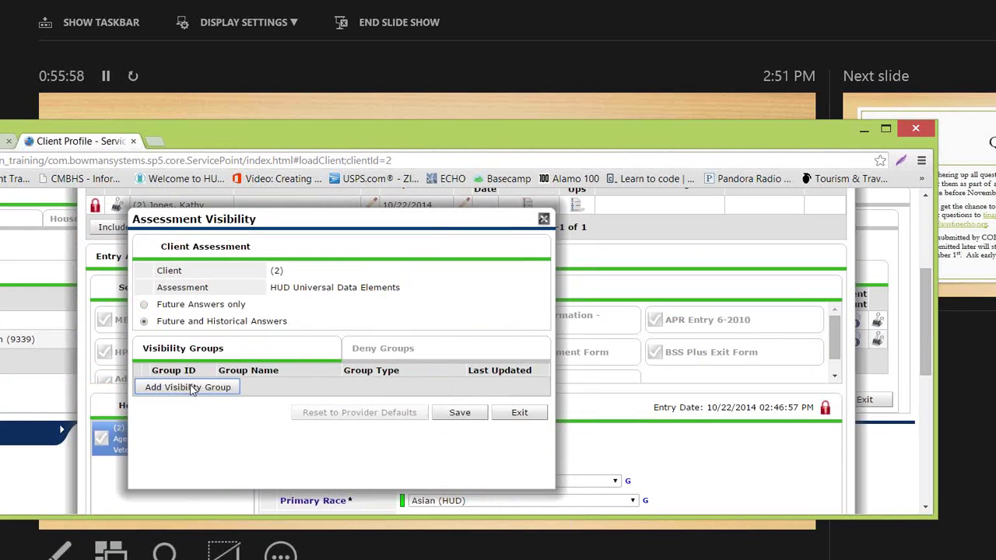
text(g)
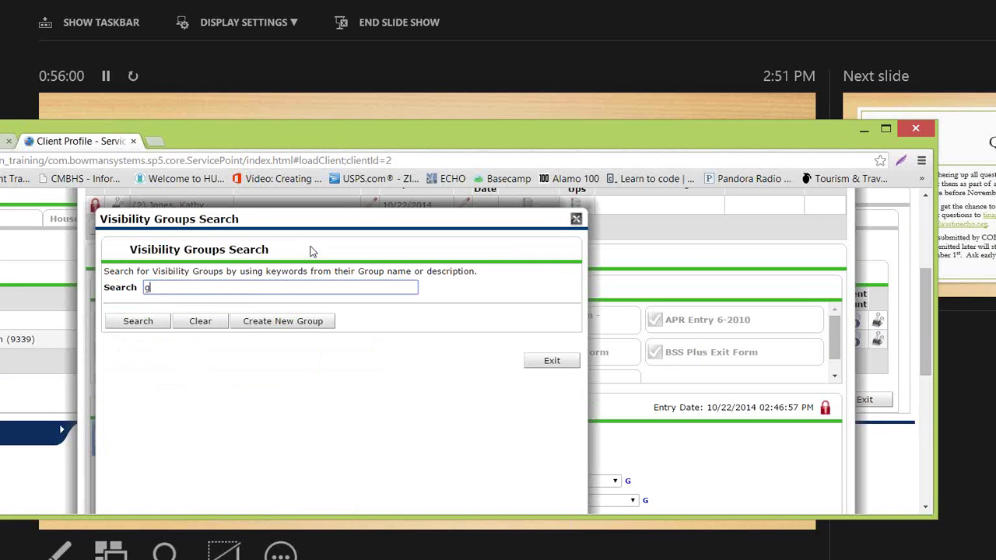
text(lobal)
click(126, 322)
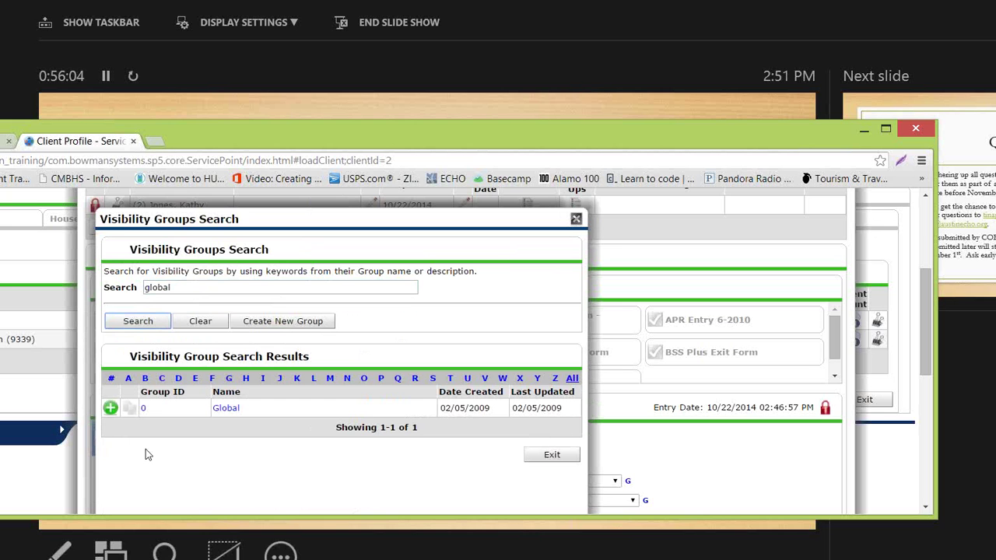
click(109, 407)
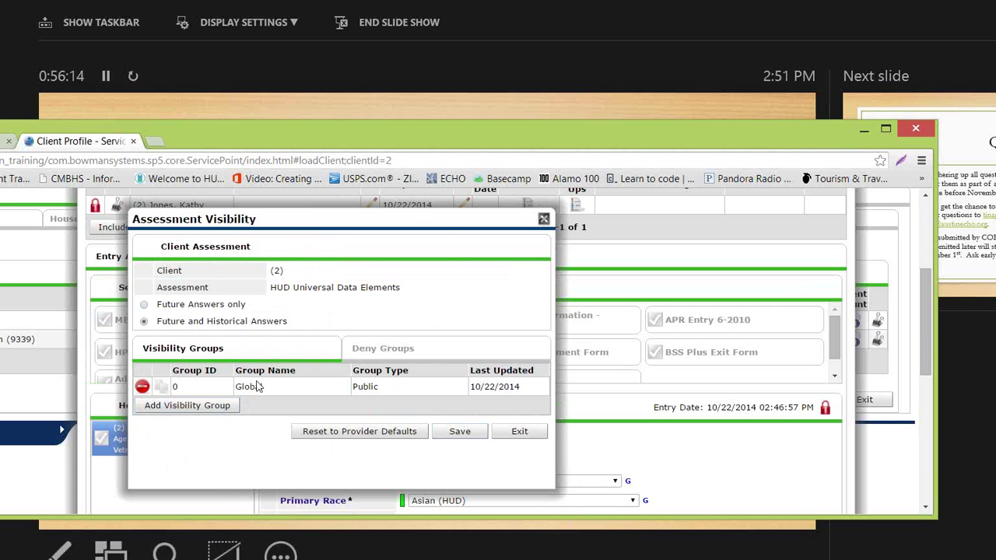
click(449, 437)
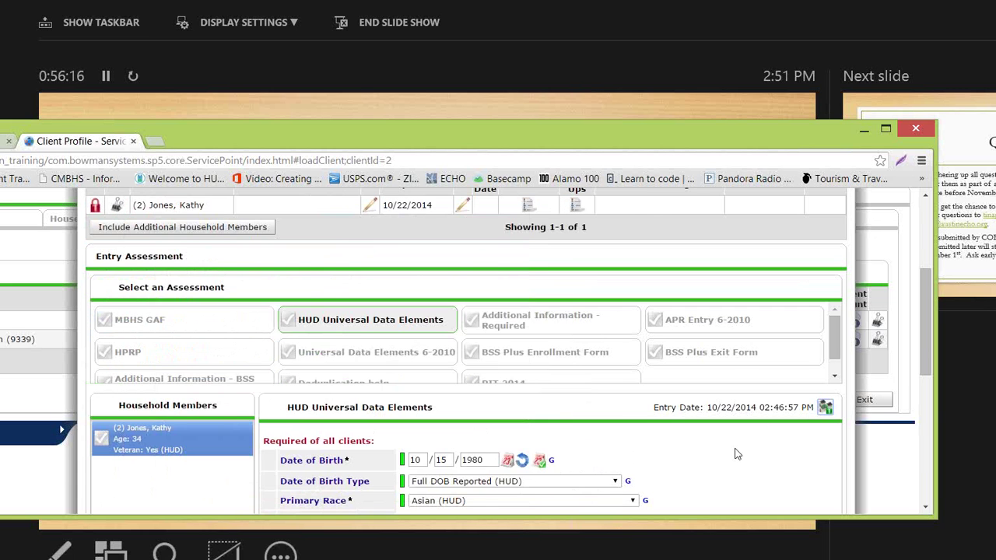
Step: Review the Entry/Exit form, accept the missing-answer warnings, and expand the side navigation panel
scroll(778, 370, down, 1)
scroll(783, 364, down, 3)
scroll(785, 371, up, 3)
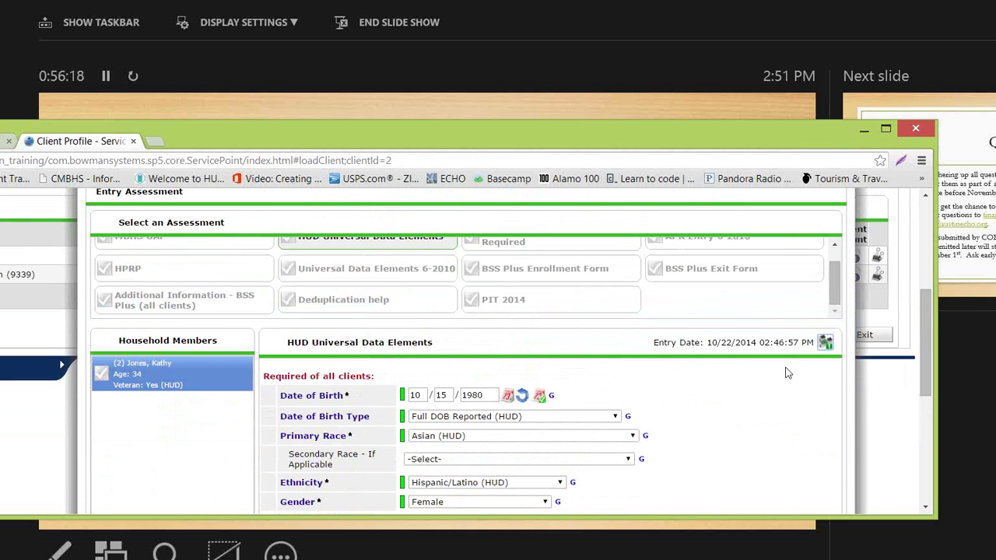
scroll(735, 370, up, 1)
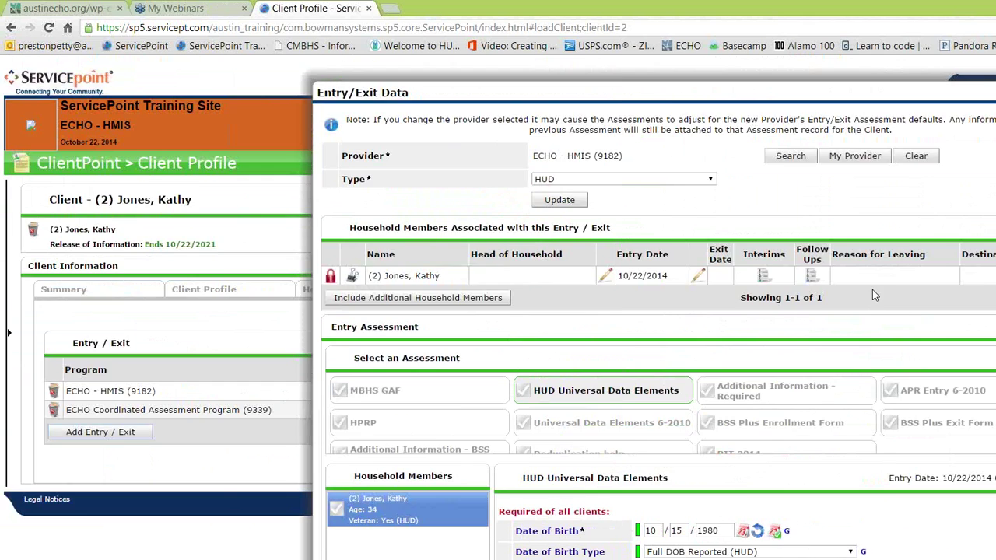
scroll(872, 289, down, 5)
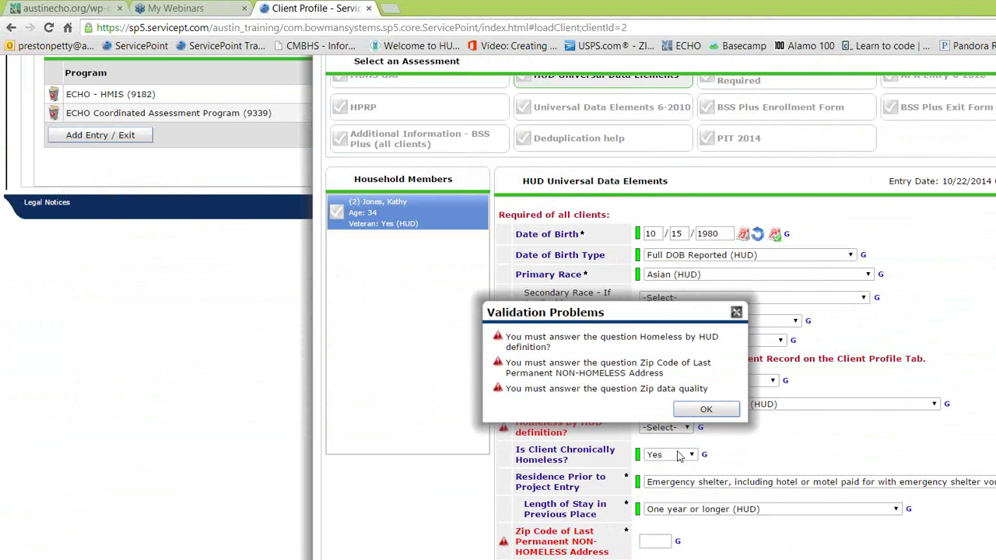
click(705, 527)
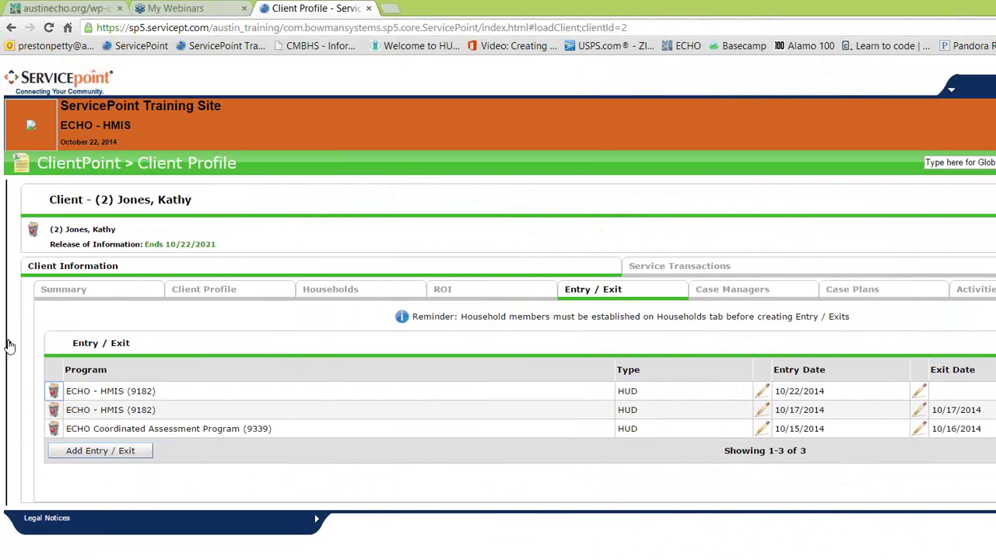
click(9, 337)
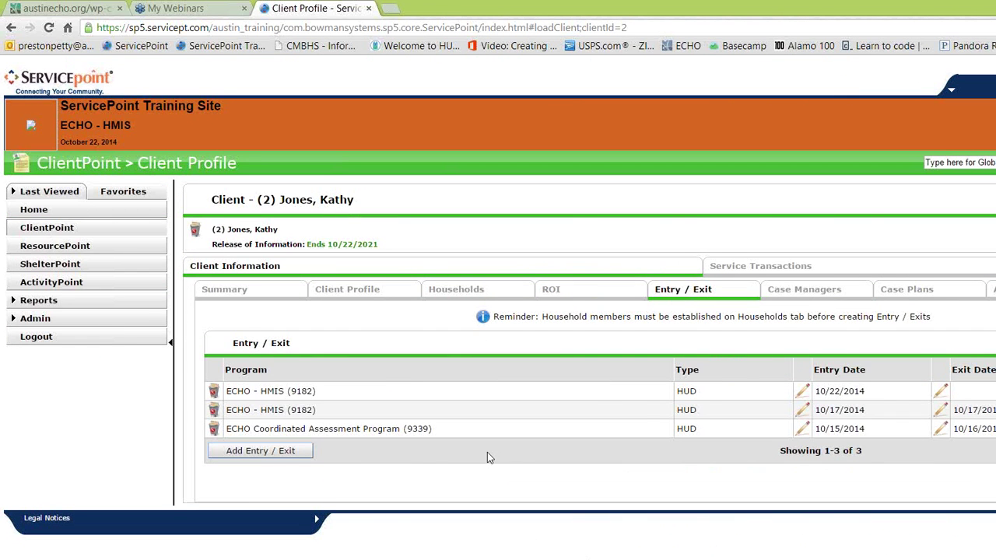
Step: On Client Search, enter the new client's first and last name and search for matches
click(100, 228)
click(425, 262)
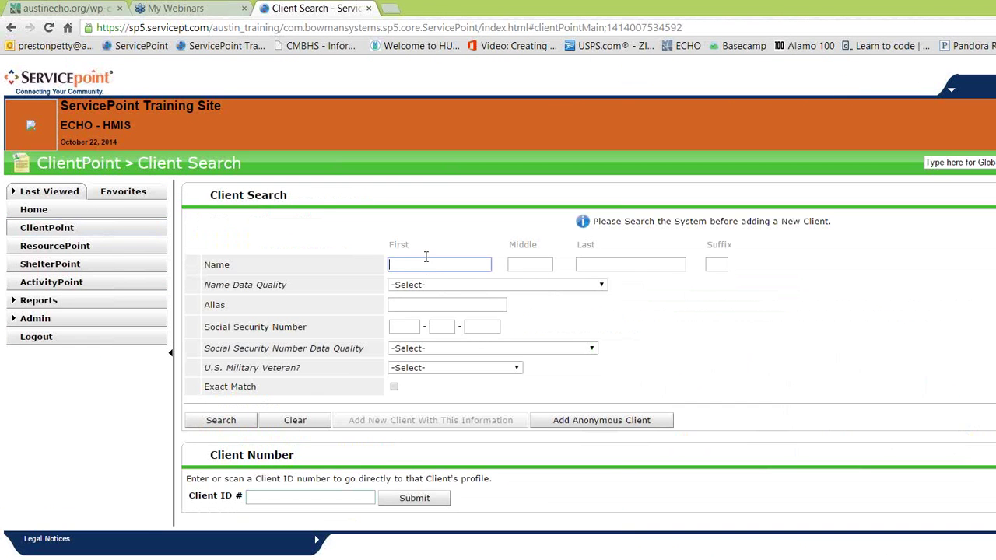
double_click(429, 252)
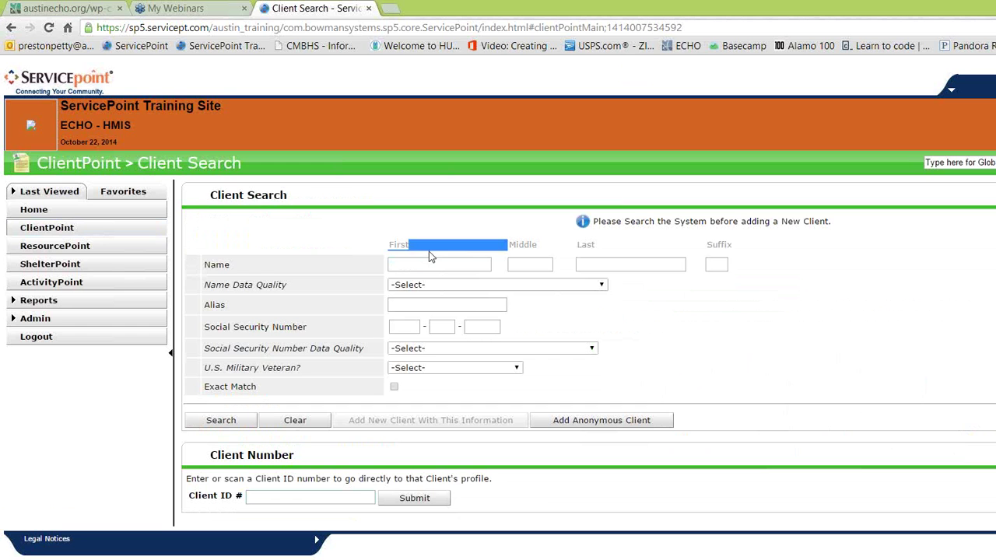
click(446, 266)
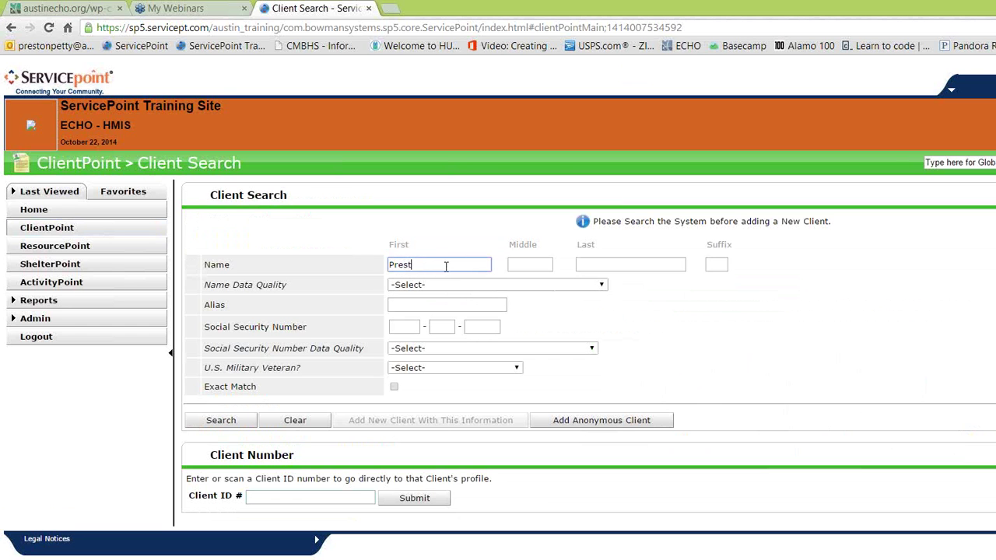
key(Tab)
key(Tab)
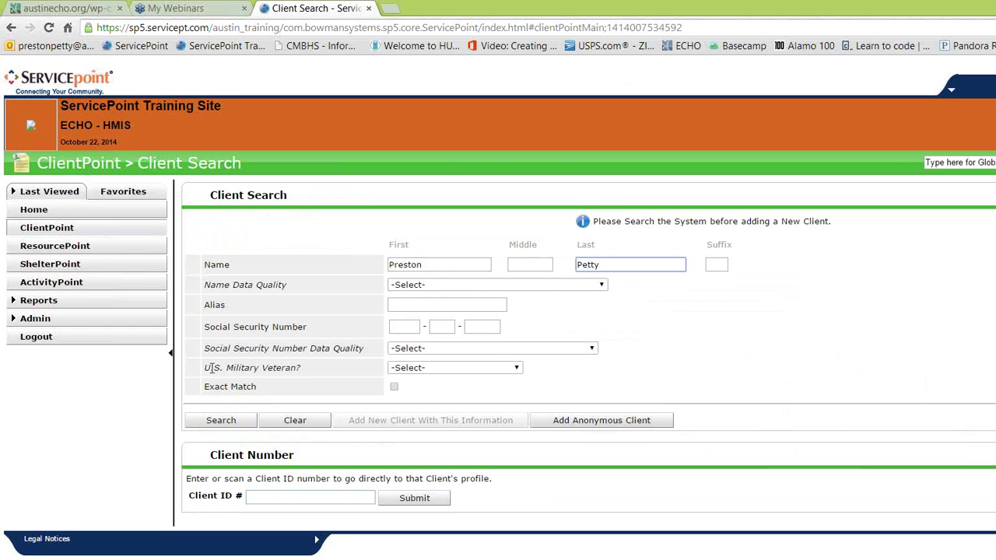
click(203, 420)
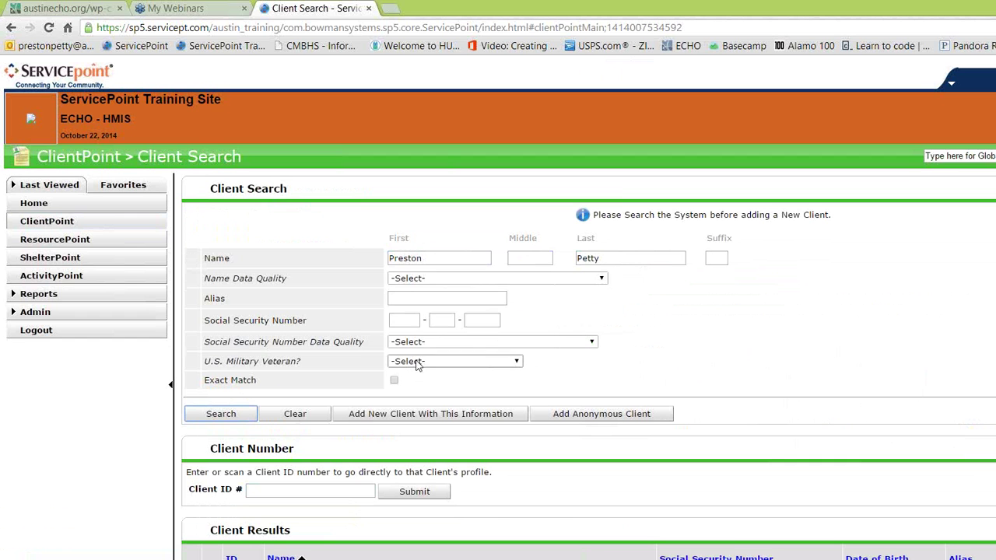
Step: Set Full Name Reported, enter the SSN as Full SSN Reported (HUD), and veteran status No (HUD)
click(416, 281)
click(424, 313)
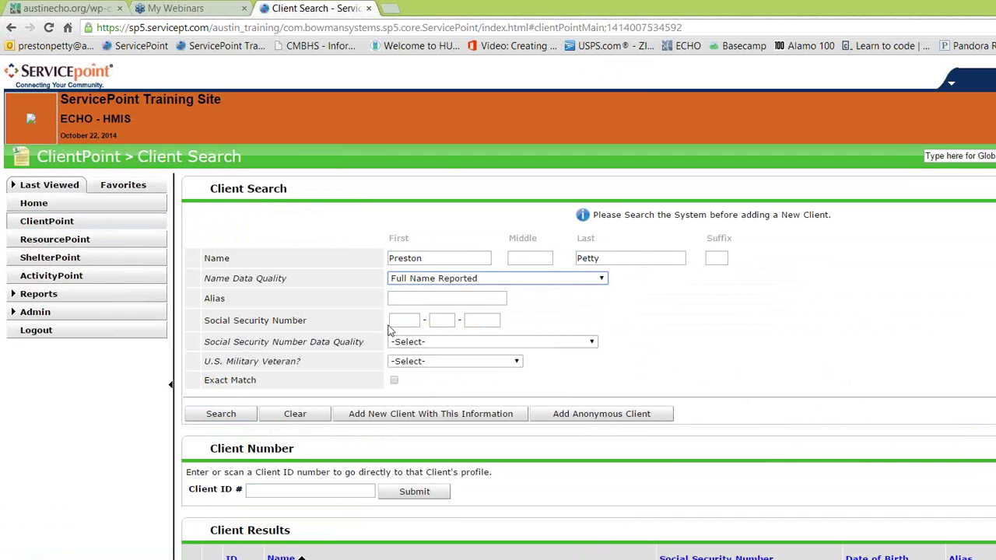
click(394, 322)
text(222222222)
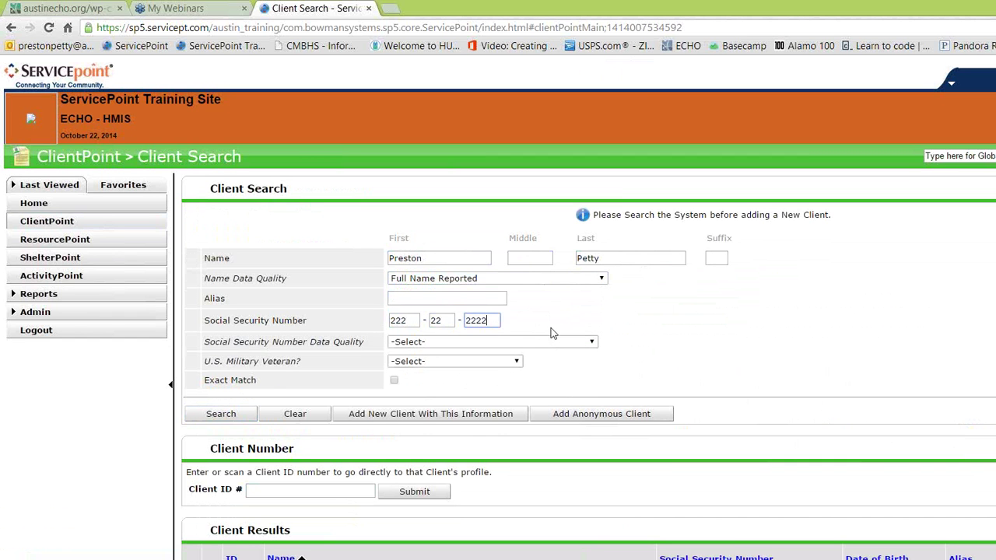
click(506, 343)
click(463, 375)
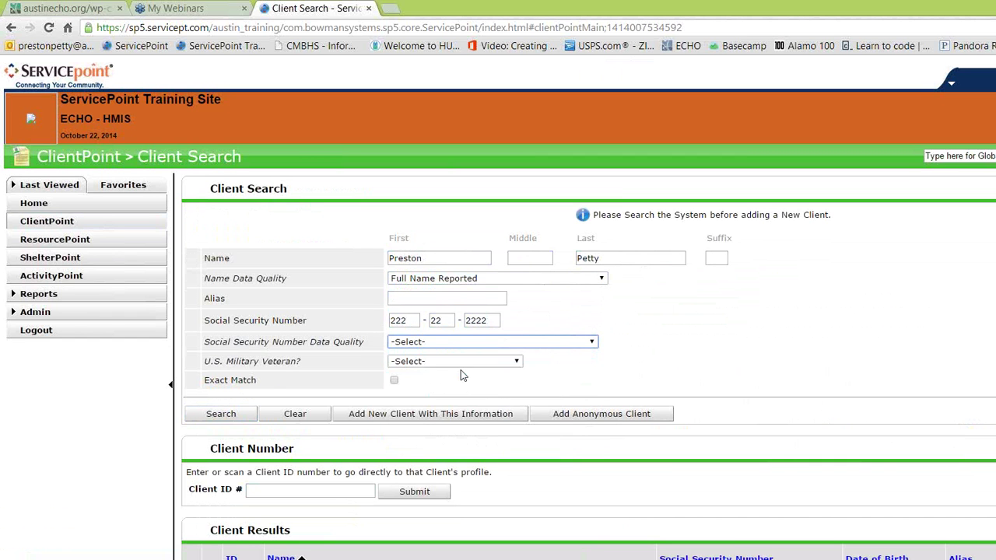
click(421, 364)
click(448, 412)
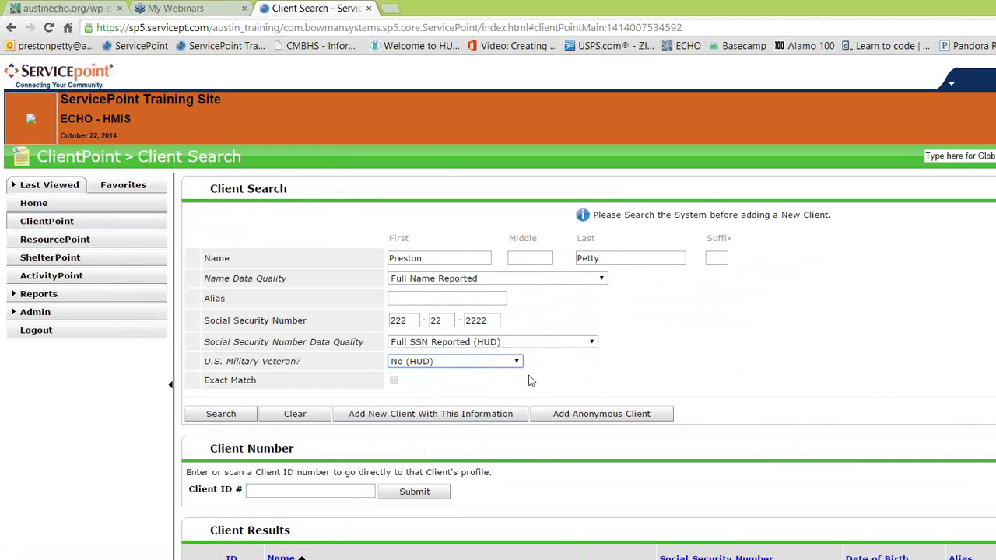
Step: Search again and add a new client from these details, confirming the addition
click(231, 415)
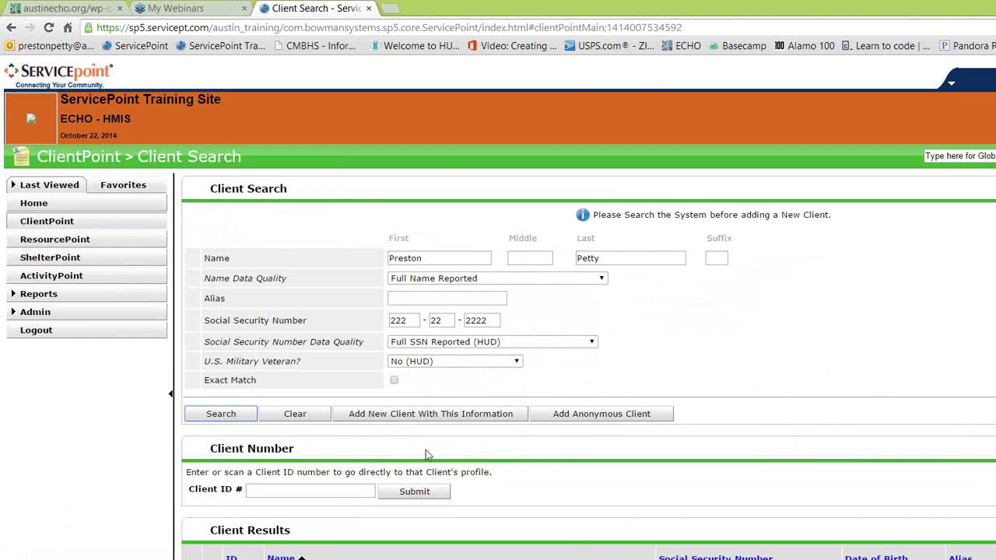
click(391, 416)
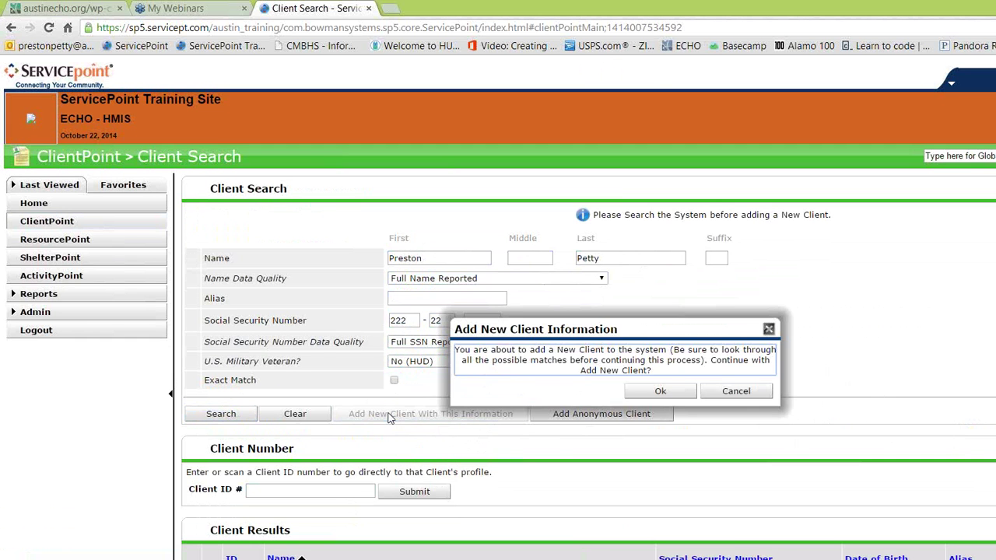
click(653, 392)
scroll(716, 366, down, 3)
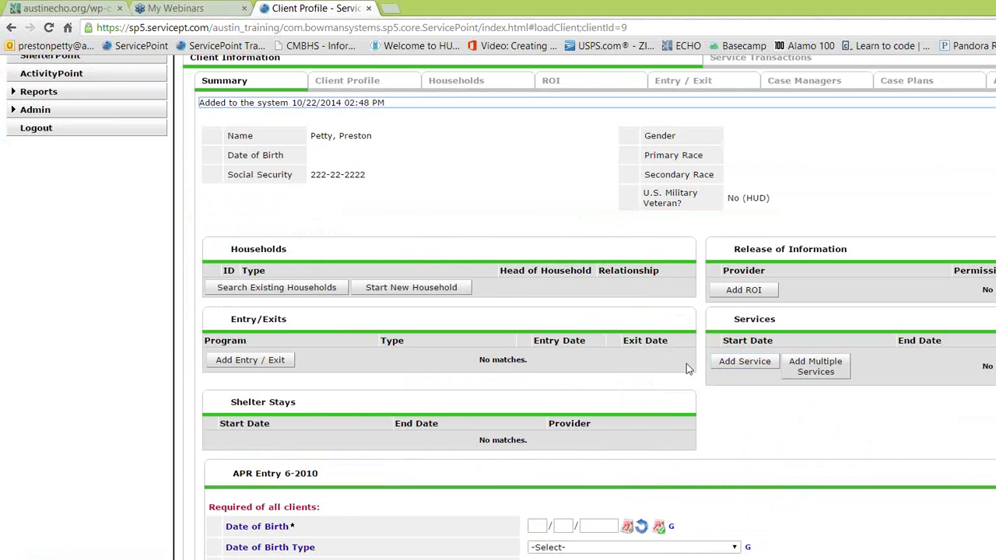
Step: Check the new client's ROI and Entry / Exit tabs, both empty
scroll(522, 289, up, 3)
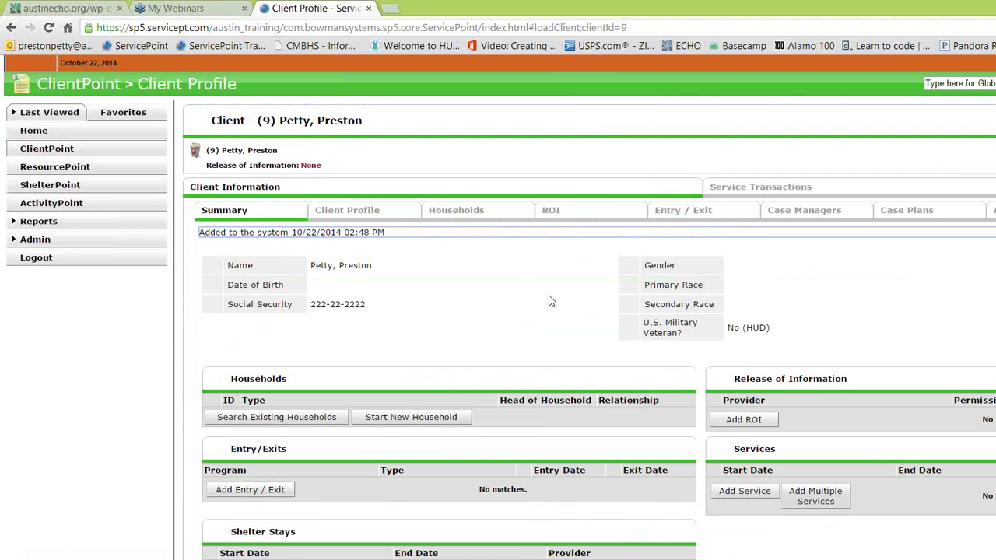
click(571, 220)
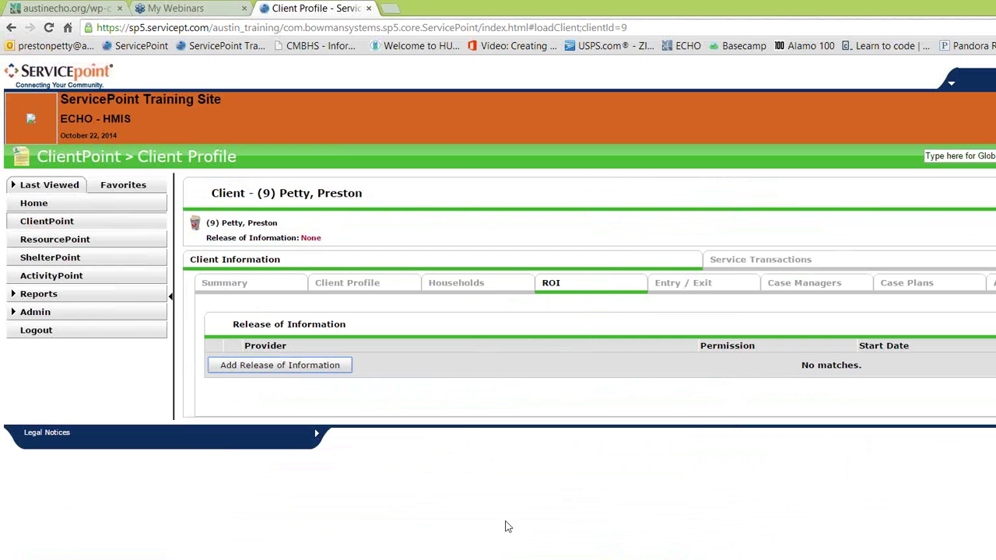
click(674, 285)
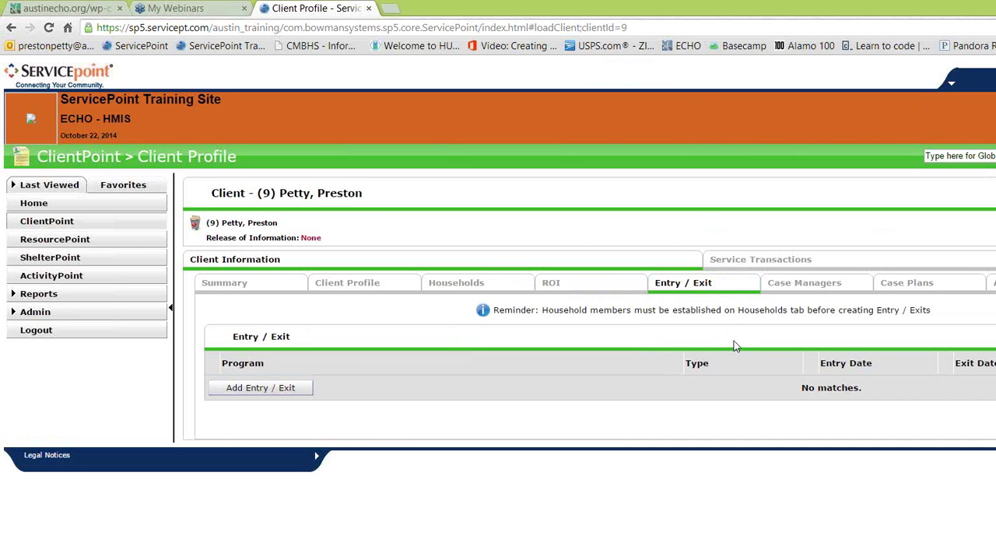
scroll(732, 338, up, 1)
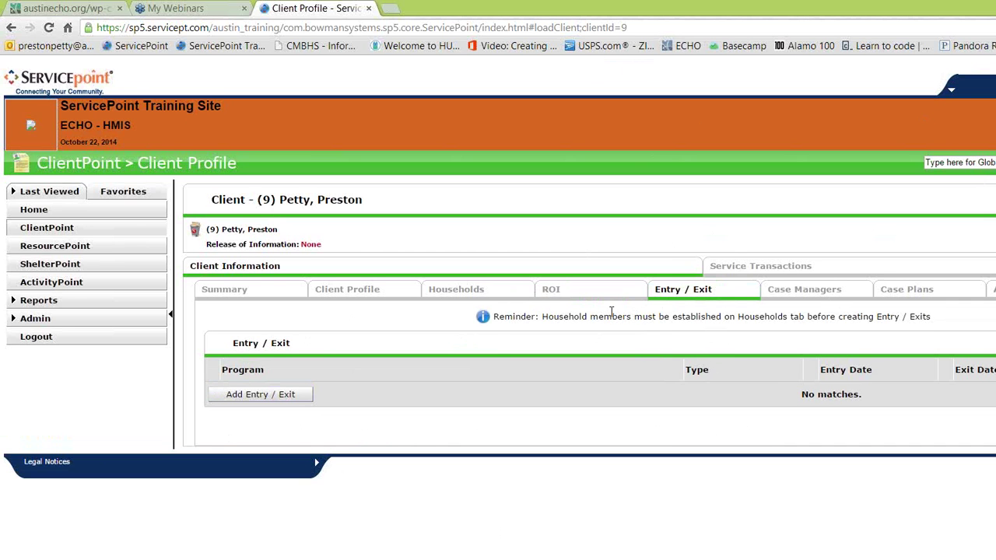
scroll(669, 311, down, 1)
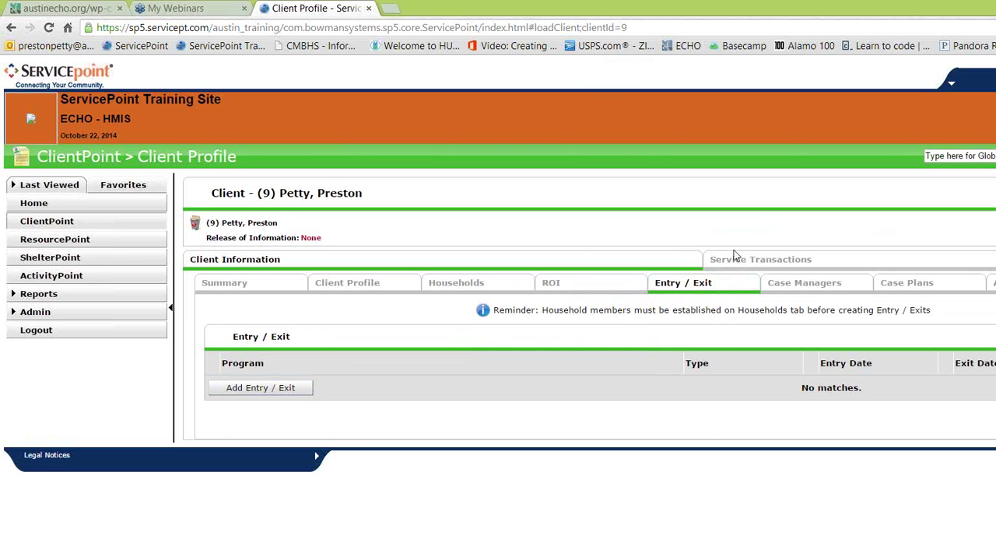
scroll(734, 256, up, 1)
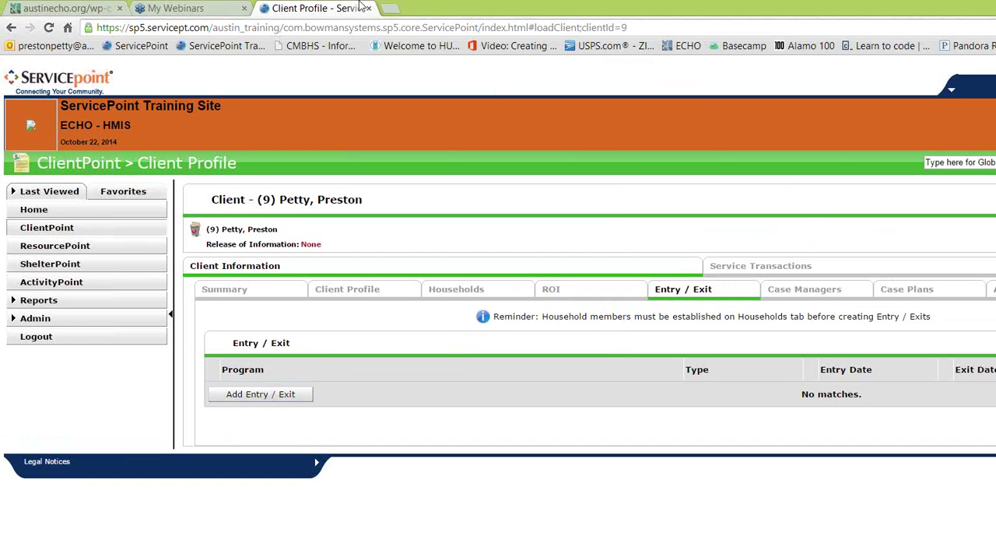
Step: Clear the ClientPoint search fields and return to the slide show's Questions? slide
click(58, 227)
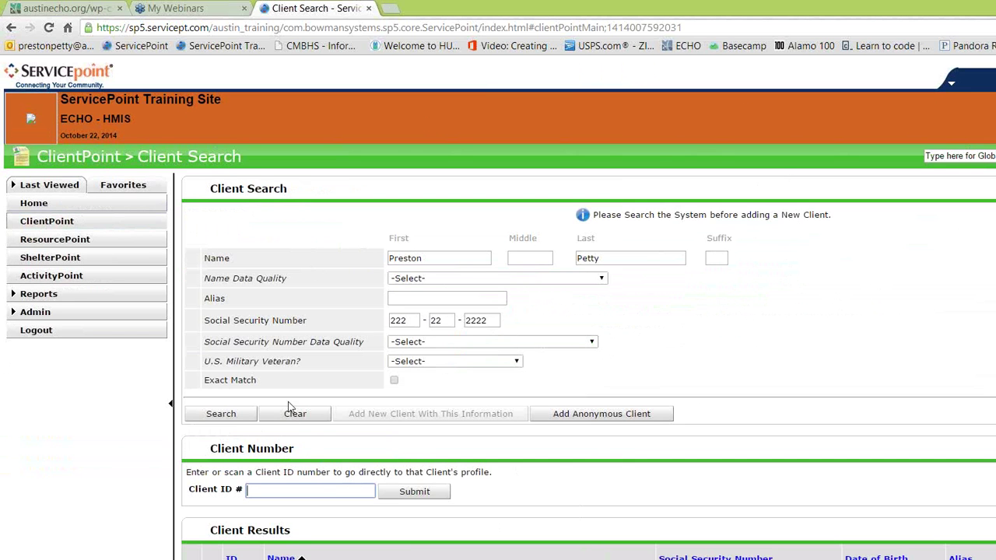
click(293, 411)
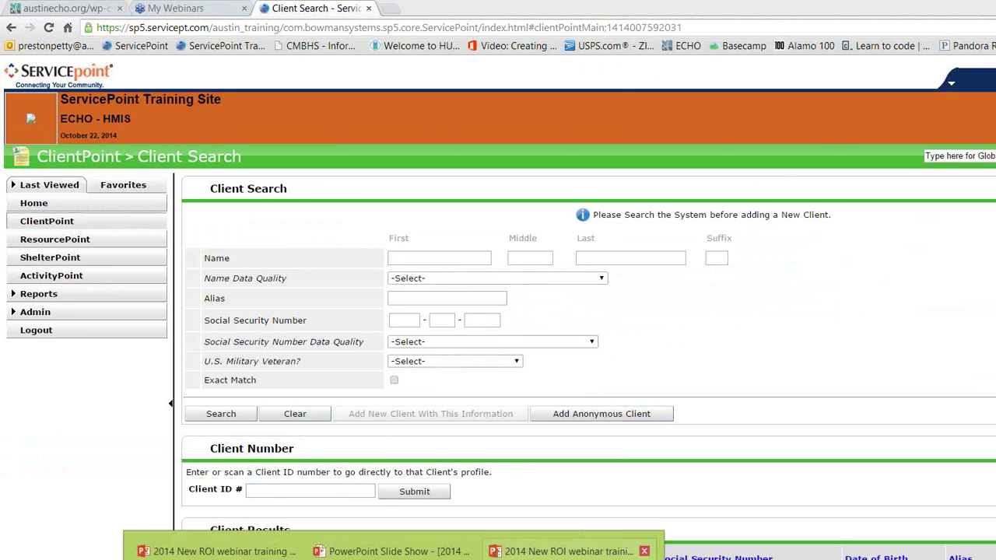
click(389, 551)
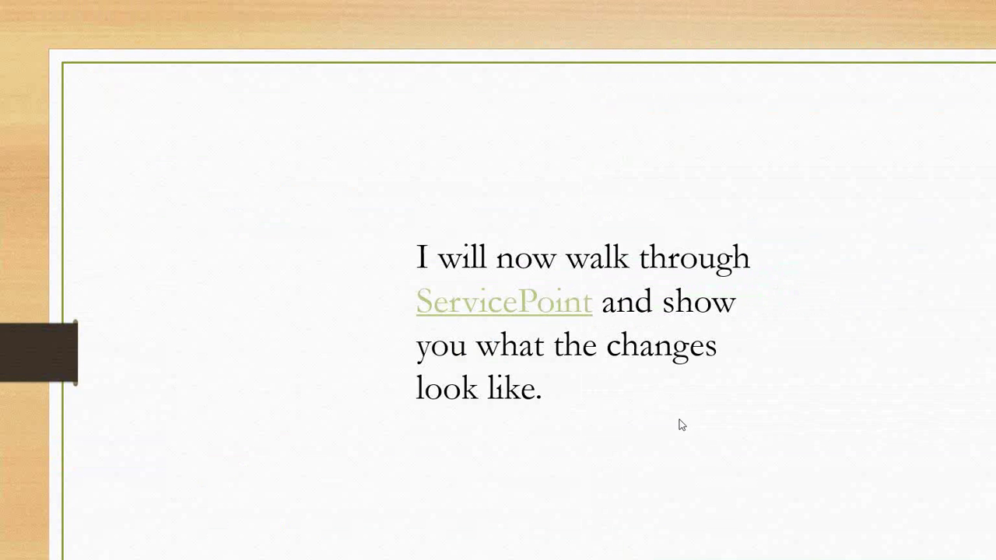
click(732, 456)
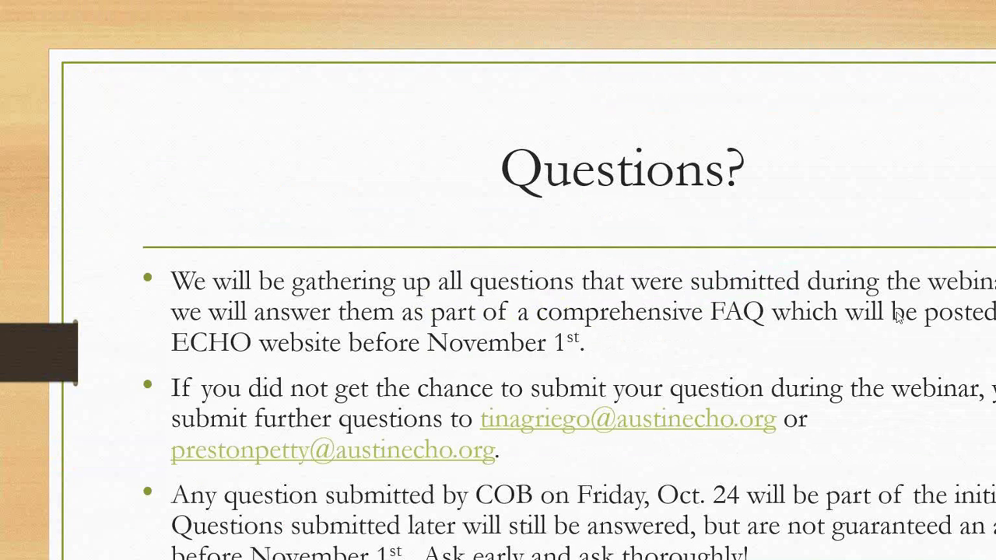